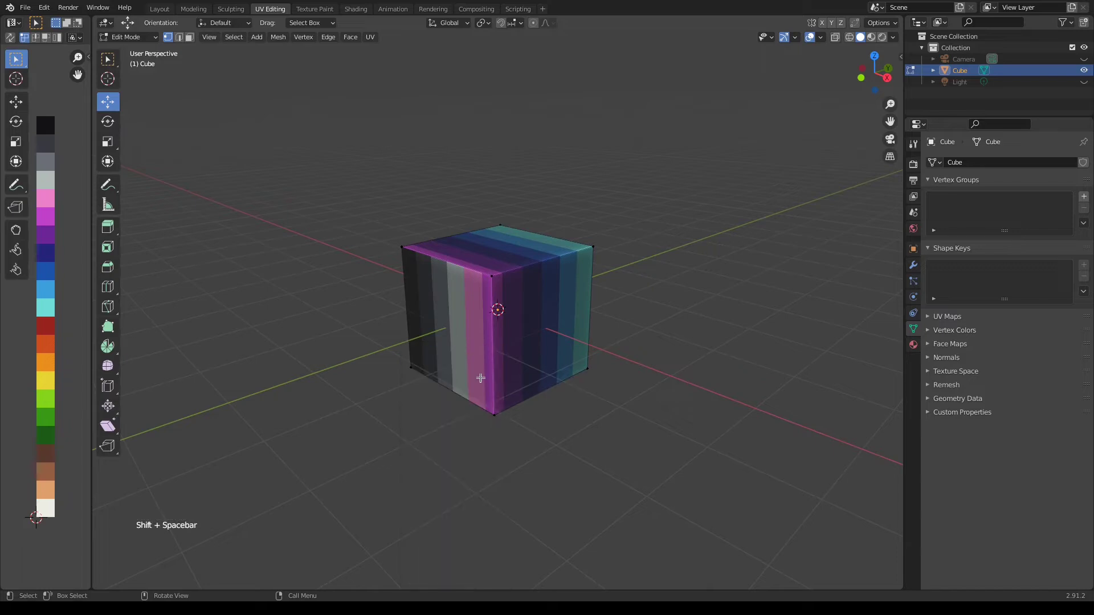
Raise the whole cube so its base sits at the origin level, and add a horizontal loop cut slightly below its middle
key("a")
key("KP_1")
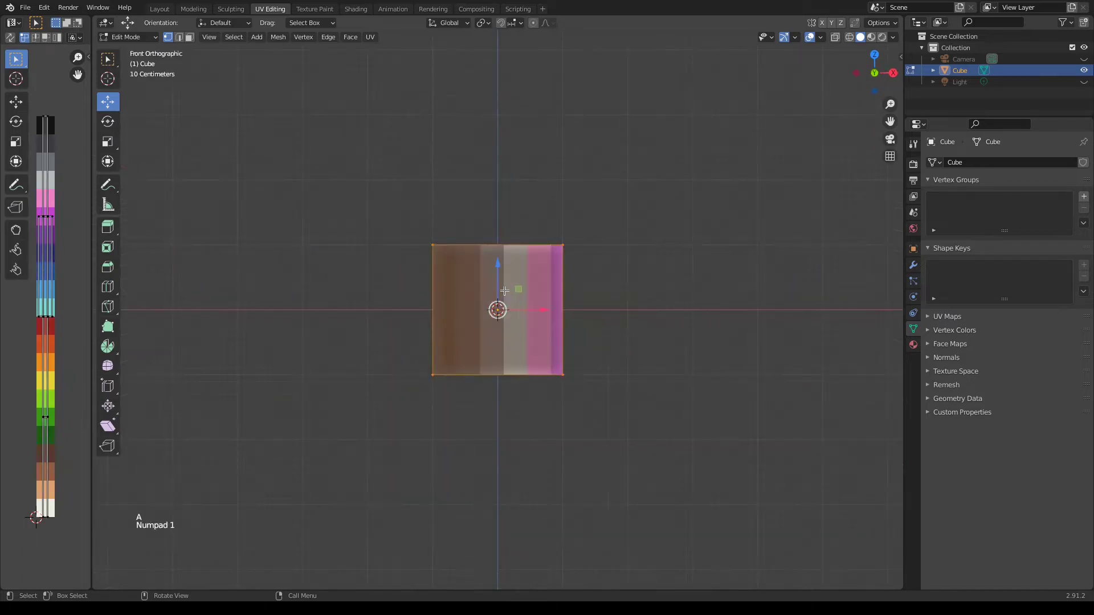
left_click_drag(498, 259, 498, 193, "ctrl")
key("ctrl+r")
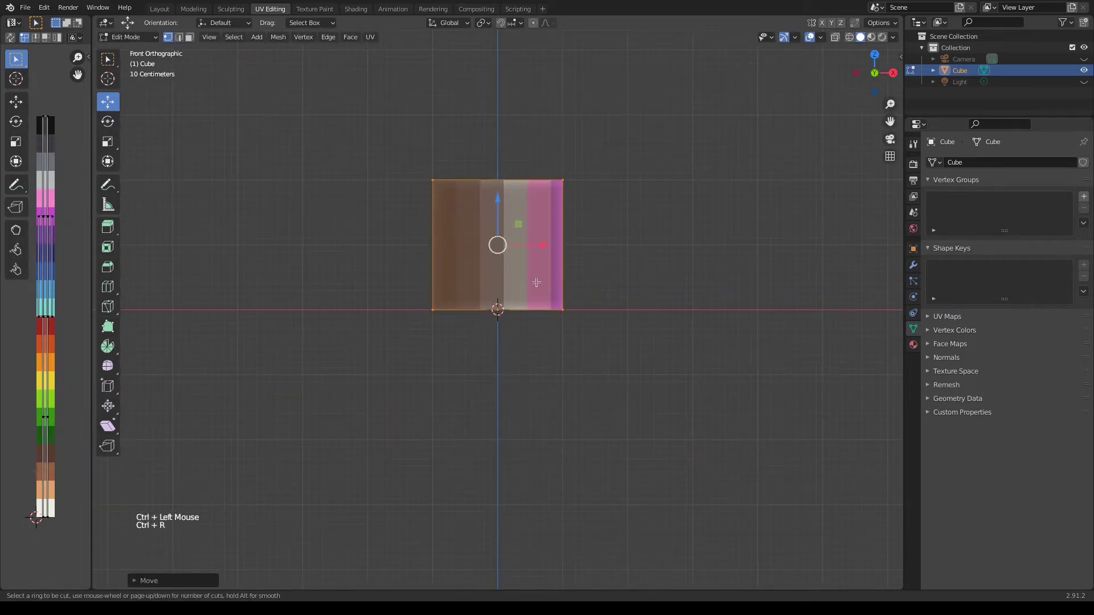
left_click(557, 270)
left_click(559, 290)
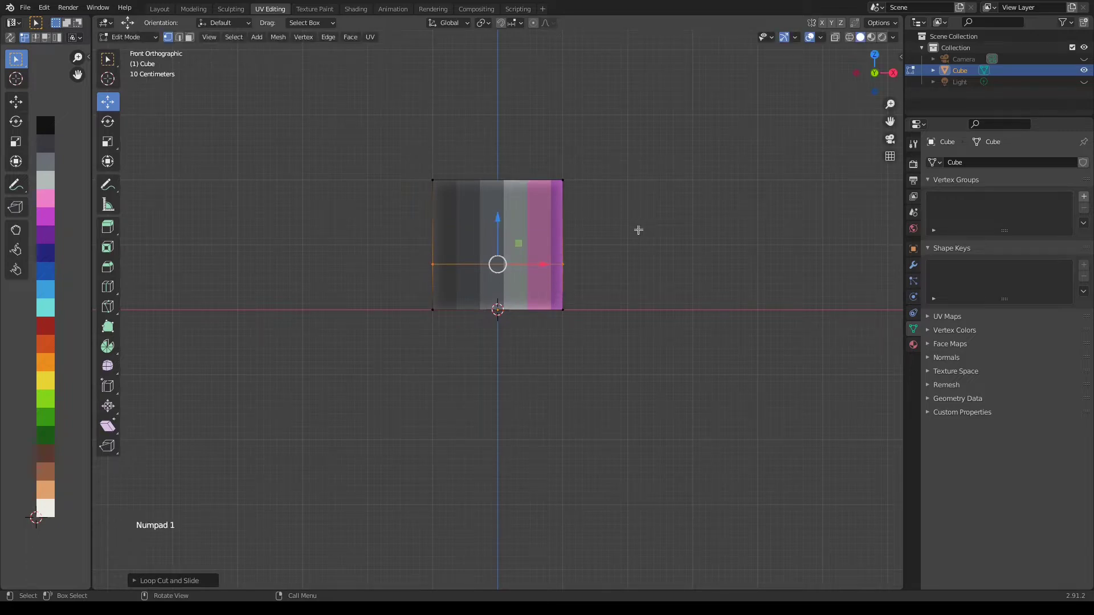
Scale the whole block up to nearly twice its size and move it up so it rests on the ground line
key("a")
key("s")
left_click(725, 282)
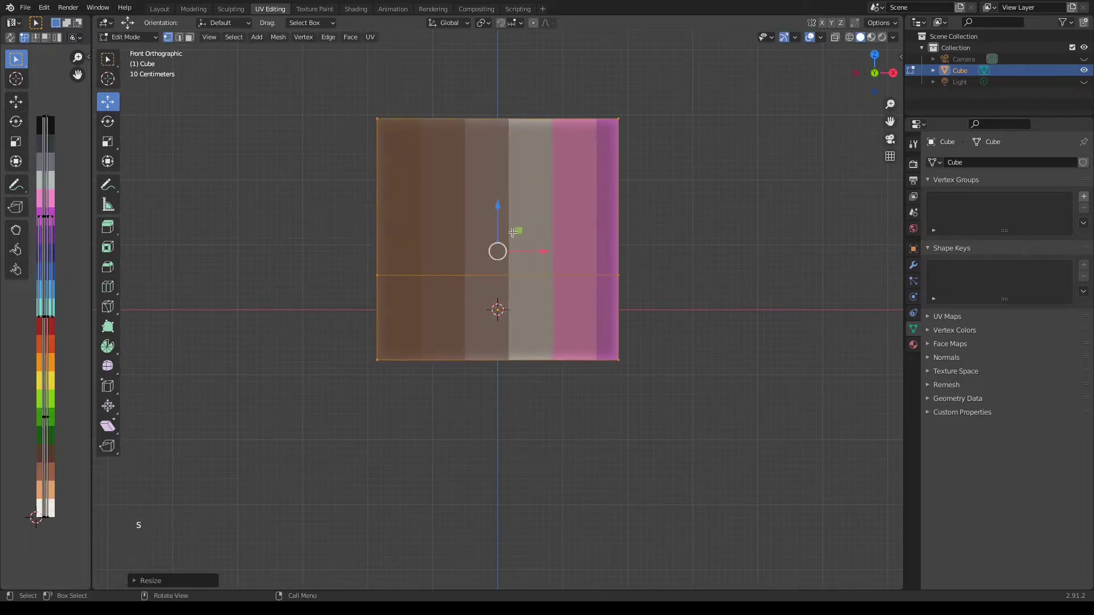
left_click_drag(513, 233, 546, 178, "ctrl")
Collapse all of the block's UVs to a point by scaling them to 0 and move them onto the white palette swatch
middle_click_drag(582, 160, 547, 228)
scroll(547, 228, "down", 4)
key("a")
key("s")
key("0")
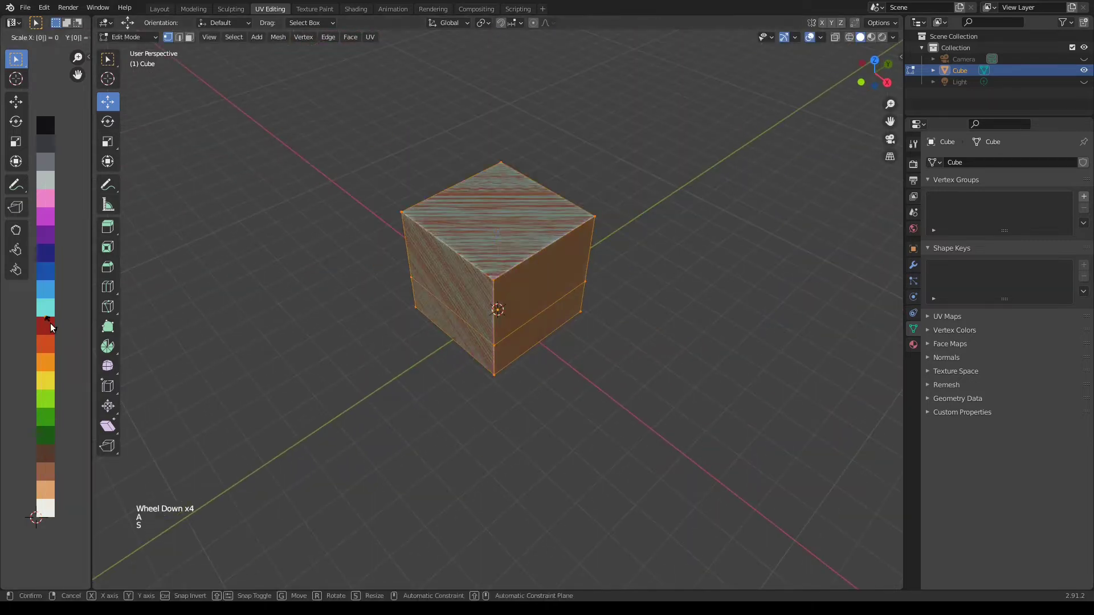
key("Return")
key("g")
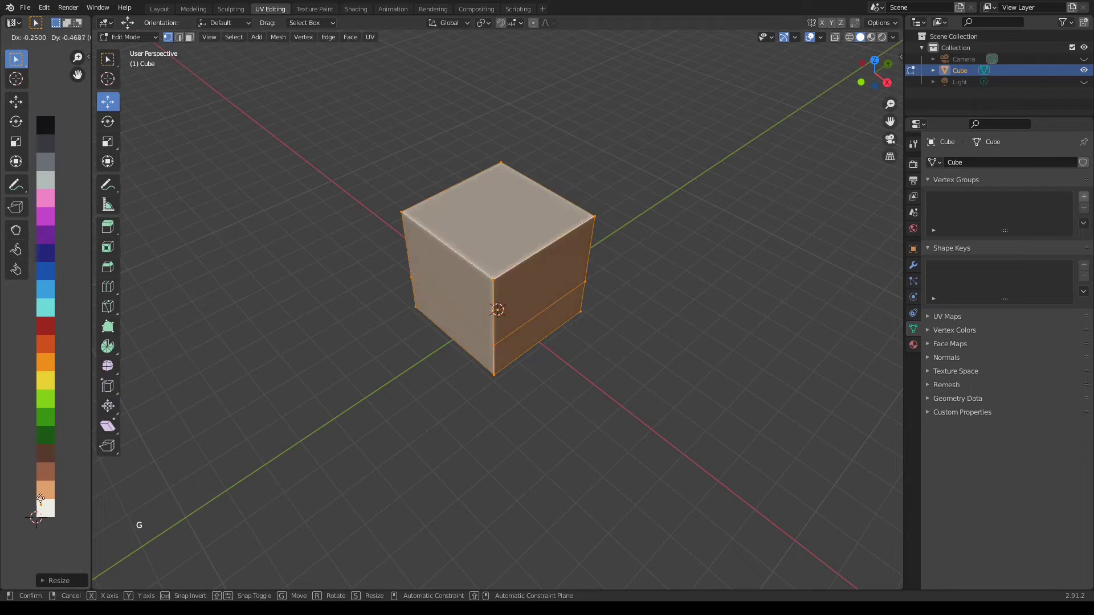
left_click(43, 500)
Scale the block along Y to about 0.8 of its depth
scroll(525, 318, "up", 2)
mouse_move(524, 317)
middle_mouse_down()
mouse_move(533, 298)
mouse_move(537, 313)
middle_mouse_up()
key("KP_7")
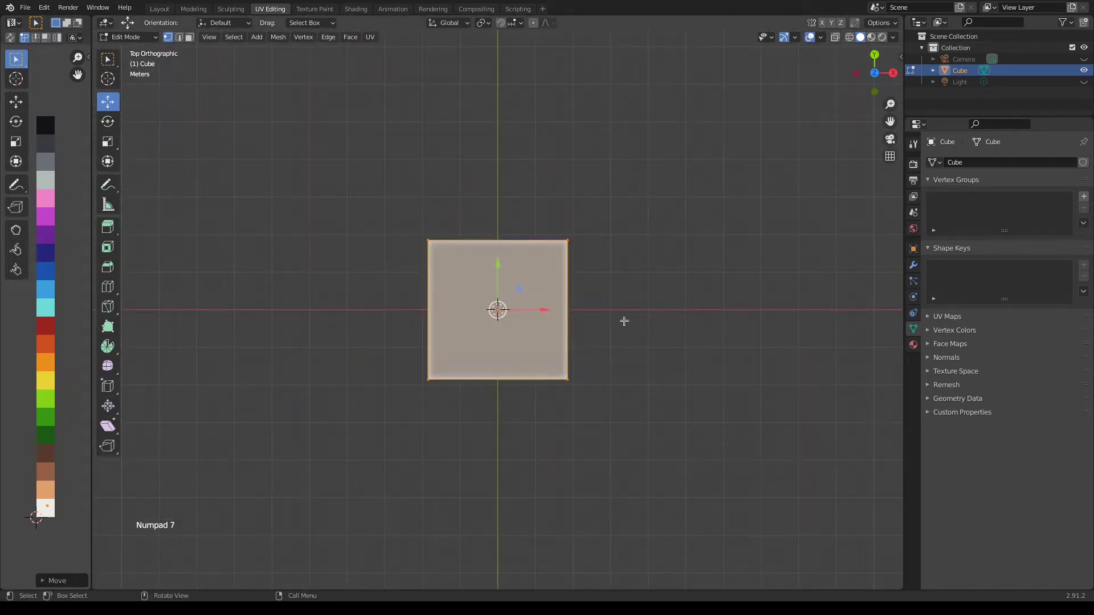
key("s")
key("y")
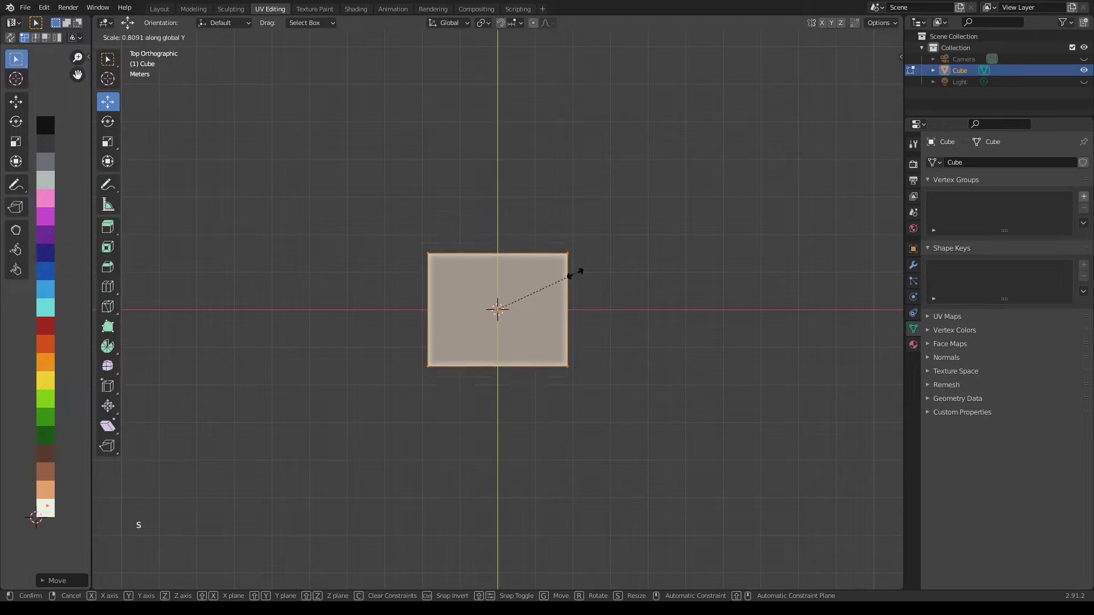
left_click(571, 278)
Subdivide the two opposite Y-direction edges of the top face to create an edge across its middle
key("KP_3")
middle_click_drag(557, 237, 527, 268, "shift")
left_click(519, 248)
key("2")
left_click(513, 208)
left_click(513, 288, "shift")
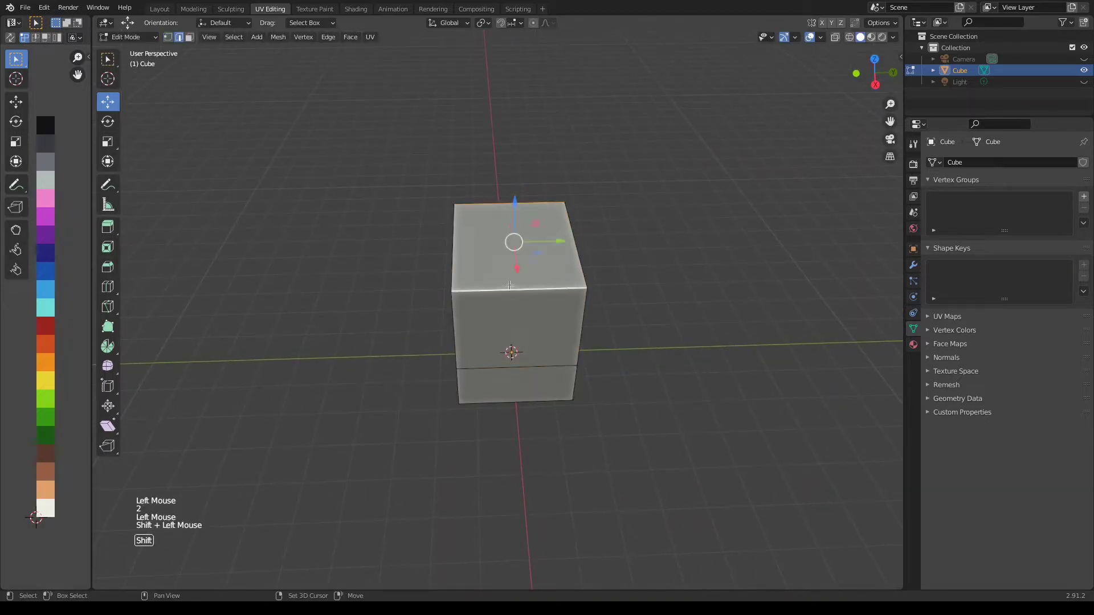
key("ctrl+e")
left_click(510, 288)
Raise the middle edge of the top face along Z to form a gabled roof ridge
left_click(513, 251)
key("KP_3")
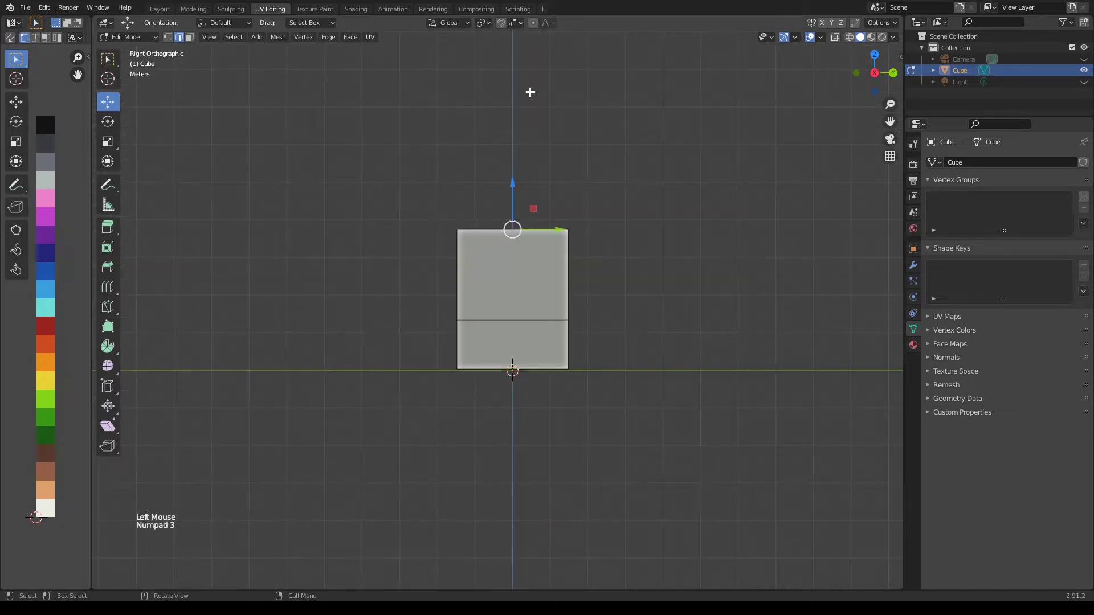
left_click_drag(513, 194, 515, 157)
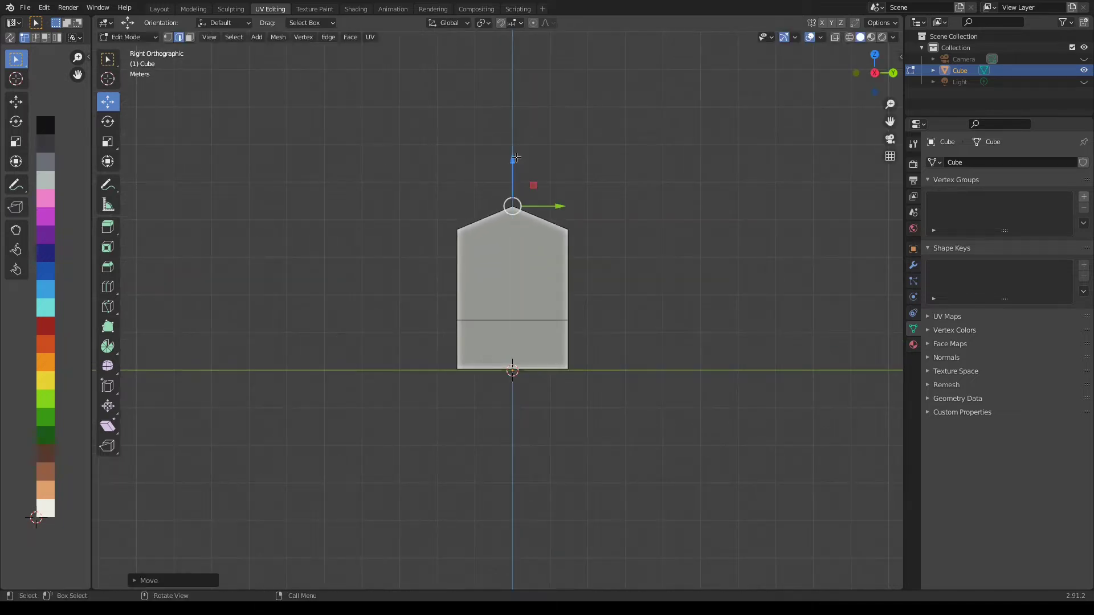
Subdivide the edge ring formed by the two eave edges and the ridge with 13 cuts
middle_click_drag(515, 157, 636, 309)
left_click(494, 255)
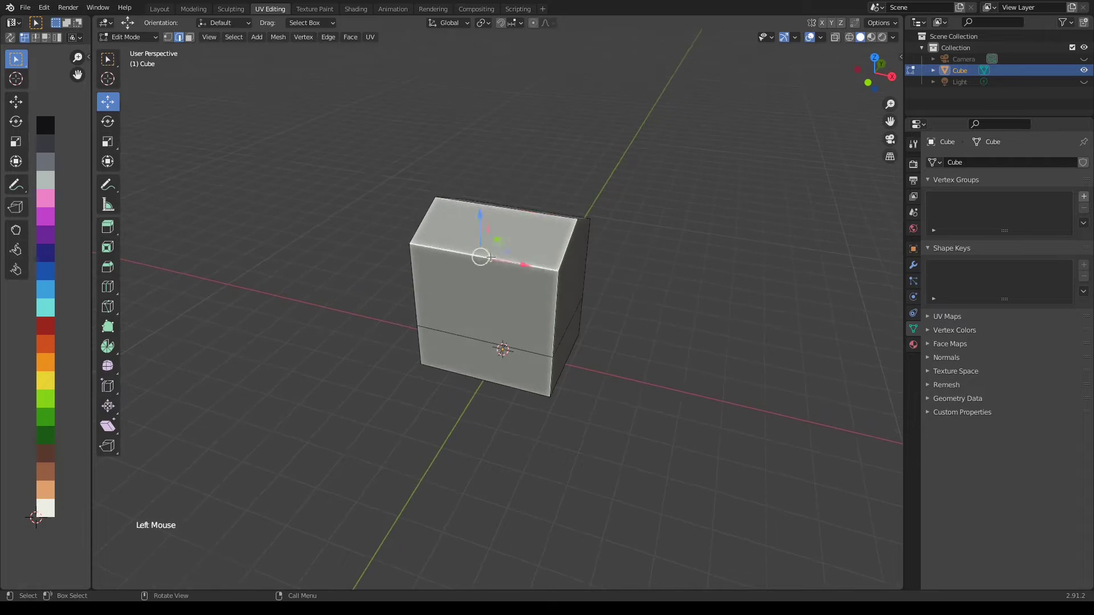
middle_click_drag(494, 256, 468, 281)
left_click(510, 227, "shift")
left_click(535, 215, "shift")
key("ctrl+e")
left_click(537, 231)
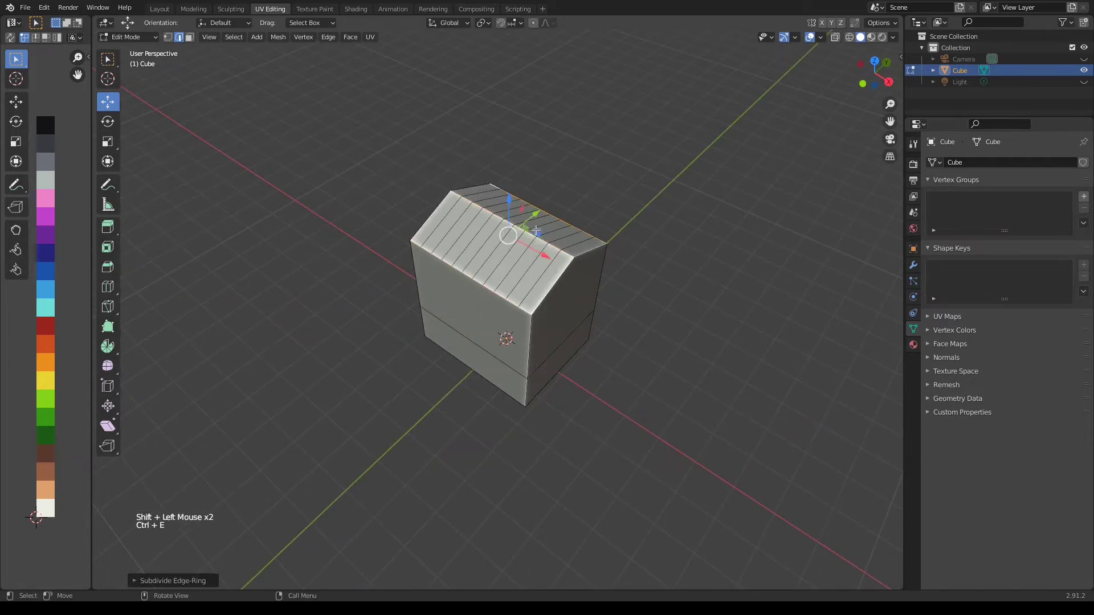
left_click(139, 579)
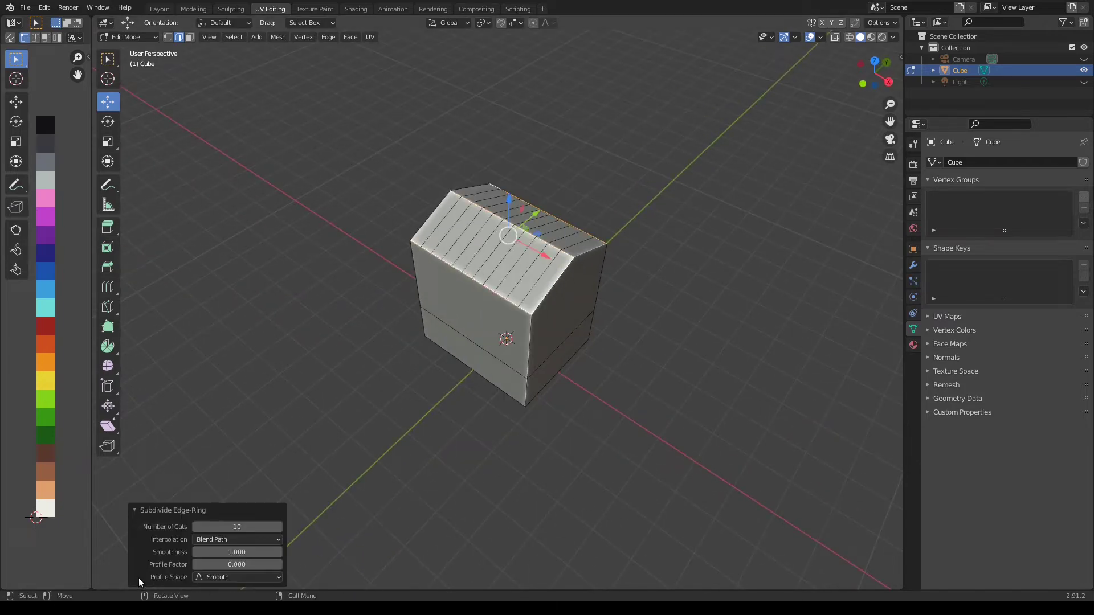
left_click(280, 527)
left_click(280, 527)
left_click(280, 528)
Select every other cut loop across the roof and raise them about 0.09 m along Z to form corrugations
middle_click_drag(465, 264, 499, 279)
key("KP_Decimal")
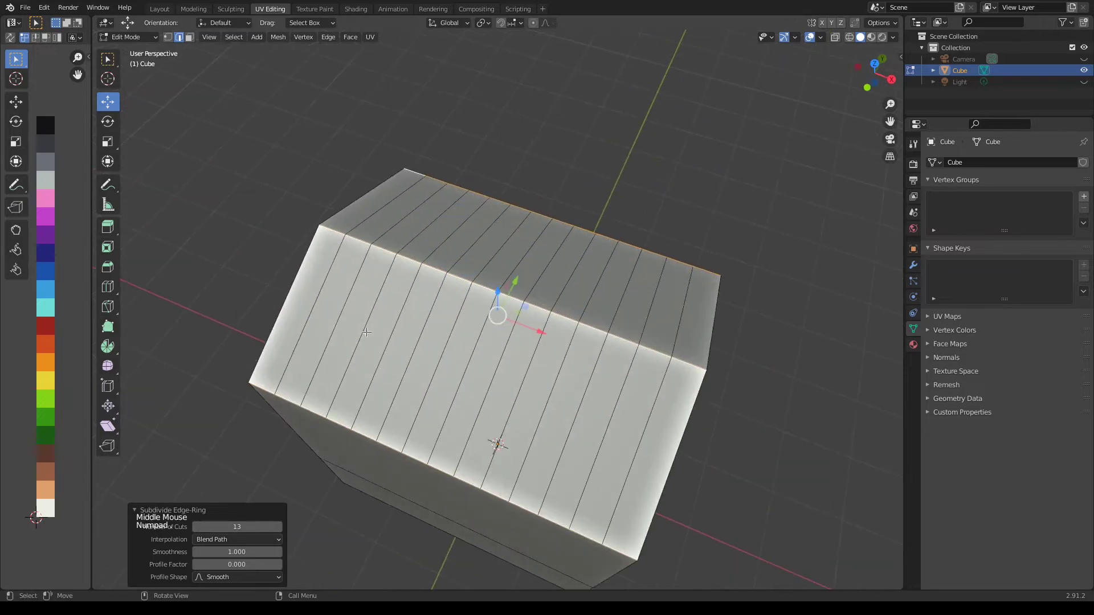
left_click(326, 325)
left_click(293, 312, "alt")
left_click(355, 349, "alt+shift")
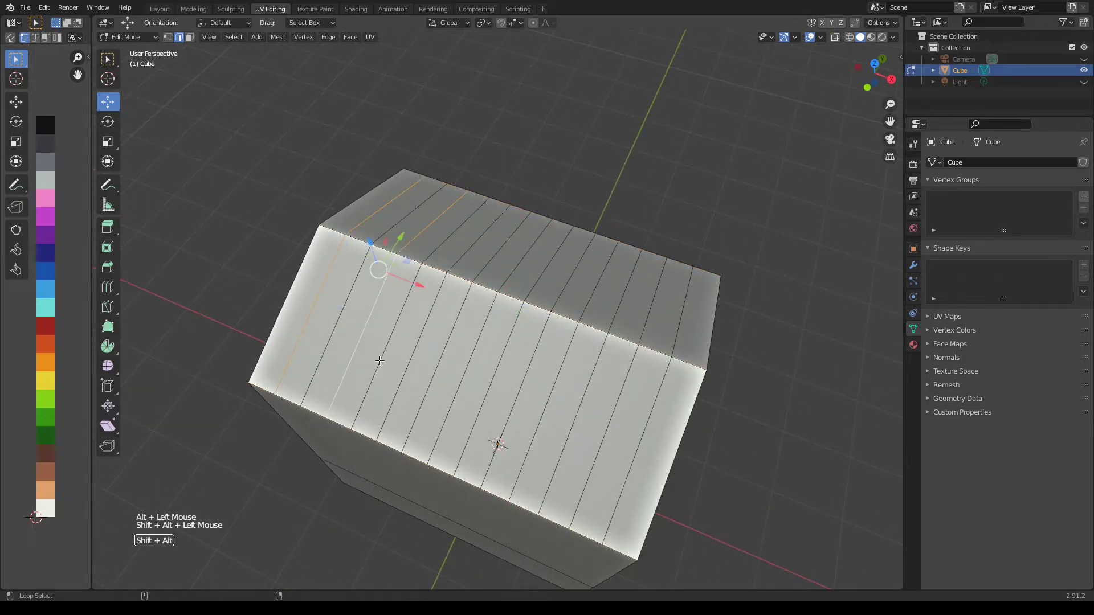
left_click(406, 367, "alt+shift")
left_click(459, 385, "alt+shift")
left_click(518, 407, "alt+shift")
left_click(573, 436, "alt+shift")
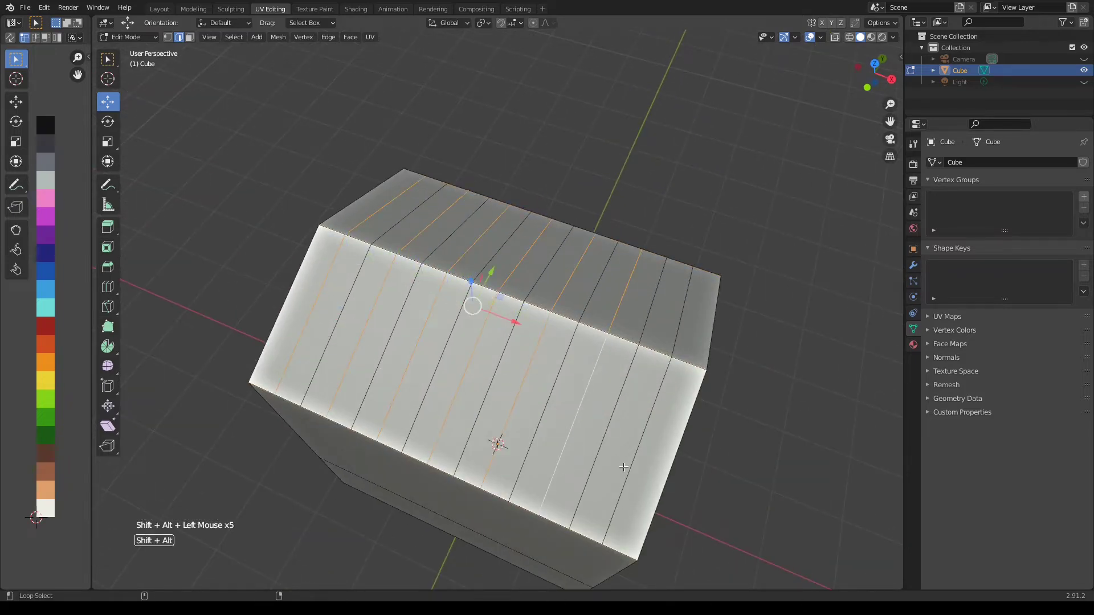
left_click(624, 464, "alt+shift")
key("KP_3")
left_click_drag(498, 285, 502, 263)
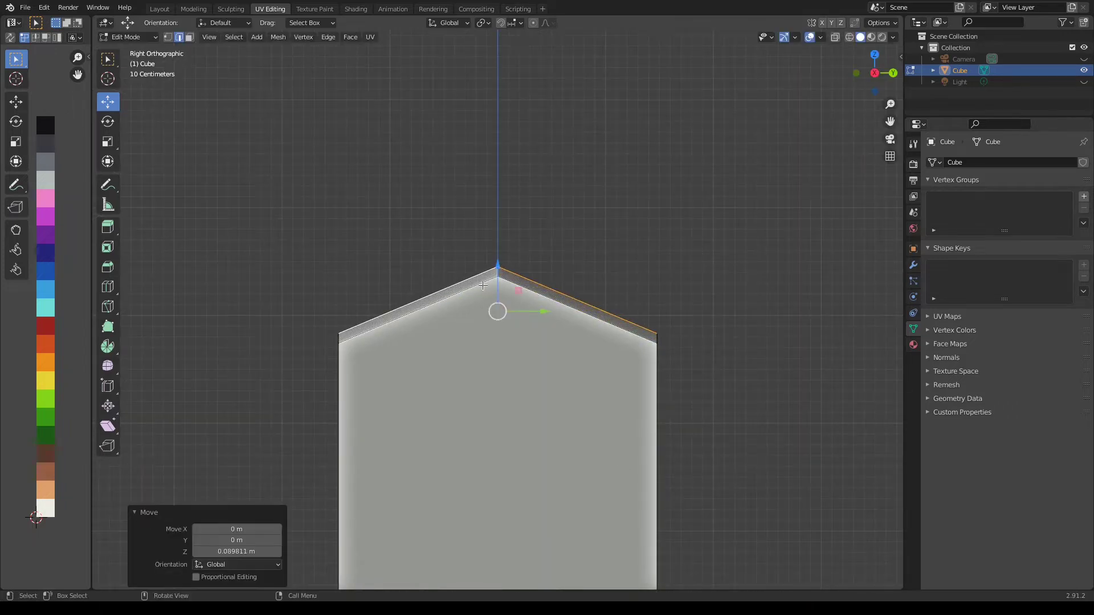
Select all the roof faces, duplicate them in place and scale the copy by 1.222 to overhang the walls
middle_click_drag(485, 280, 560, 340)
key("KP_7")
left_click_drag(250, 219, 769, 420)
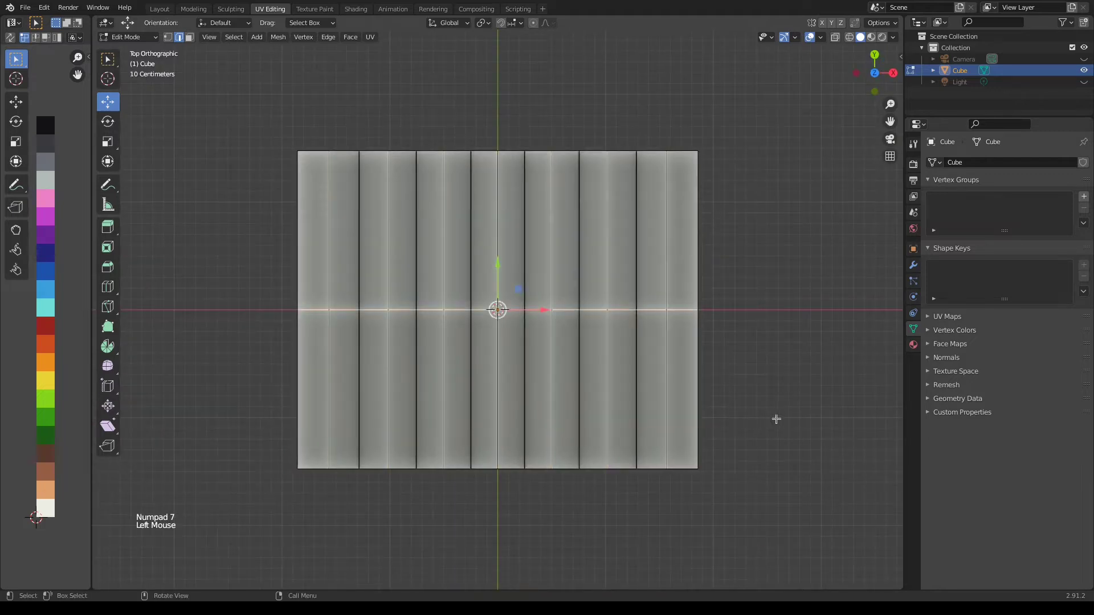
key("3")
left_click_drag(241, 262, 752, 397)
key("KP_3")
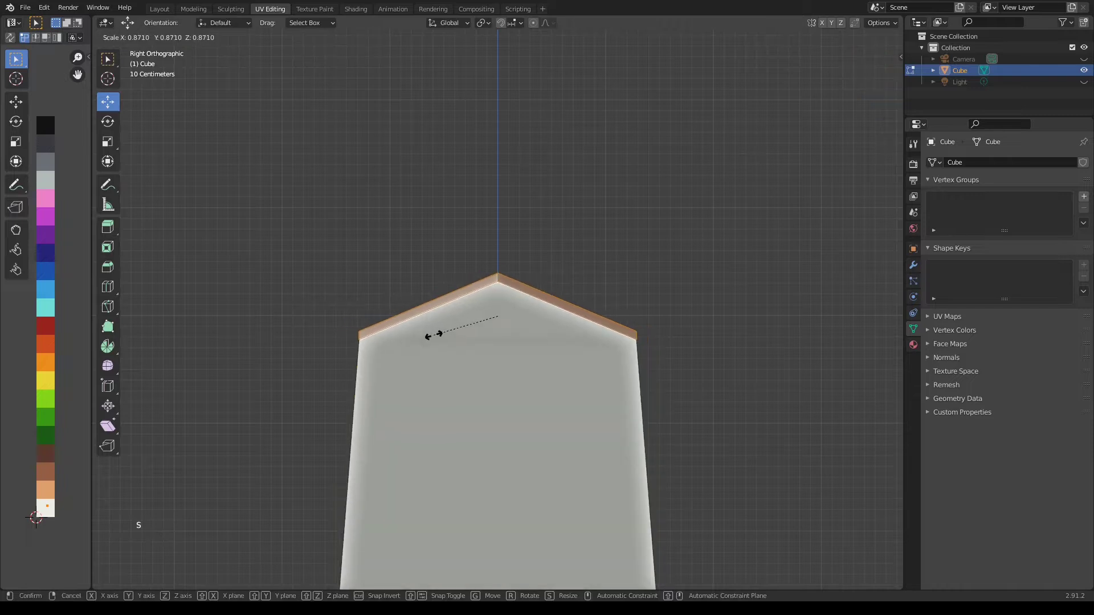
key("shift+d")
right_click(509, 342)
key("s")
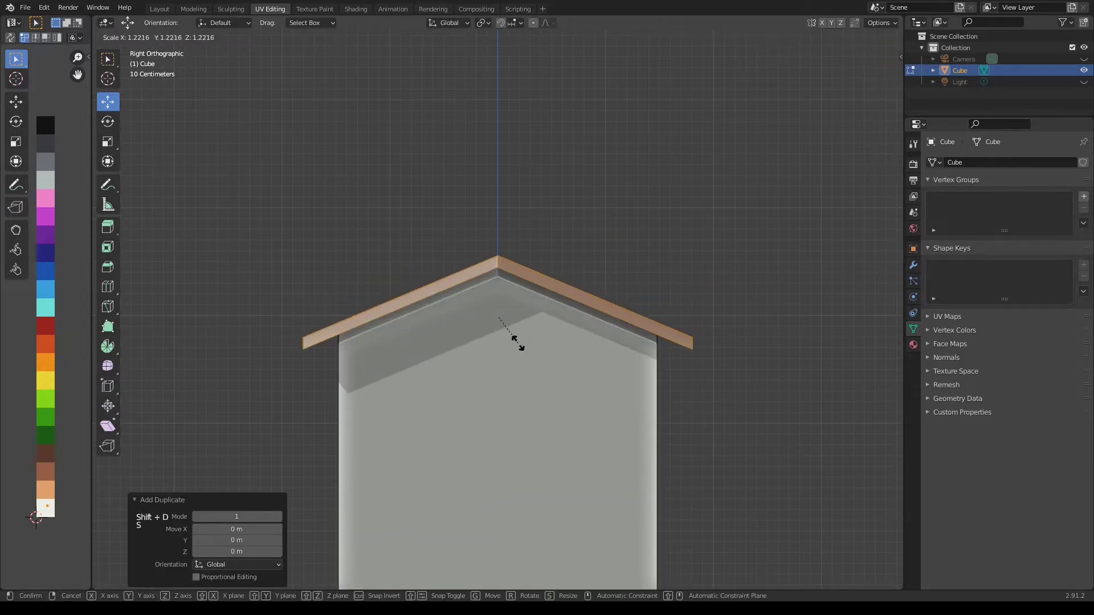
left_click(518, 343)
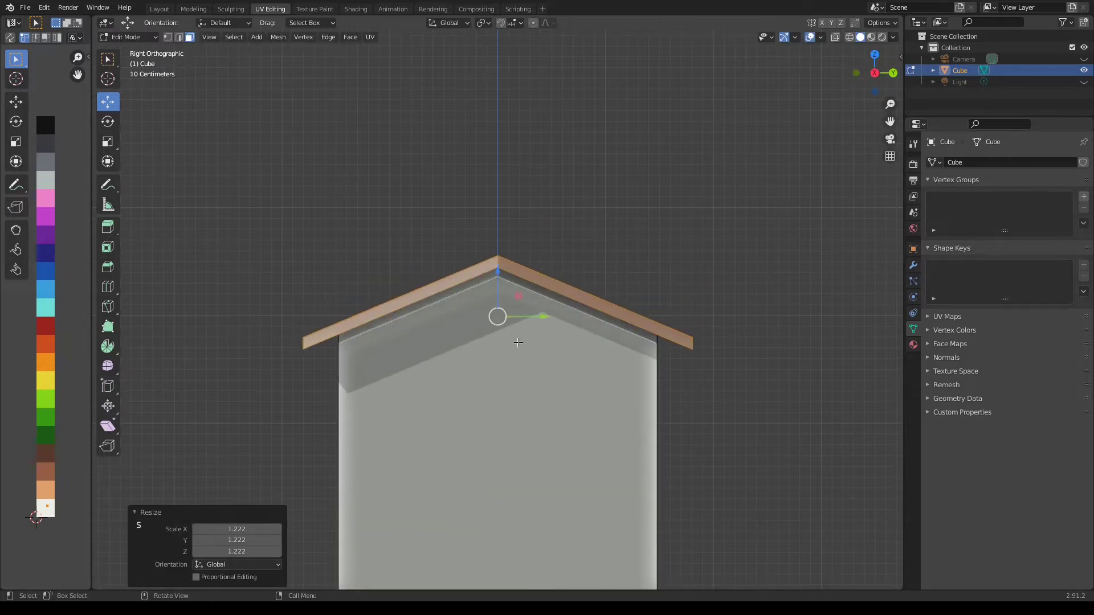
Extrude the duplicated roof about 0.116 m for thickness, and lower the whole roof piece about 0.079 m along Z
key("e")
left_click(498, 260)
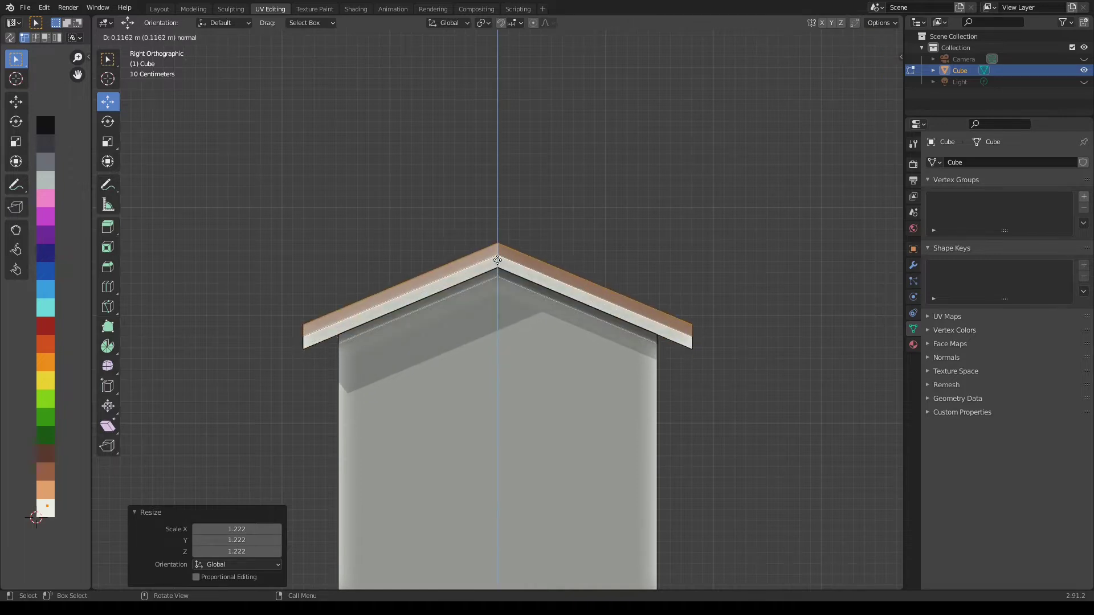
key("ctrl+l")
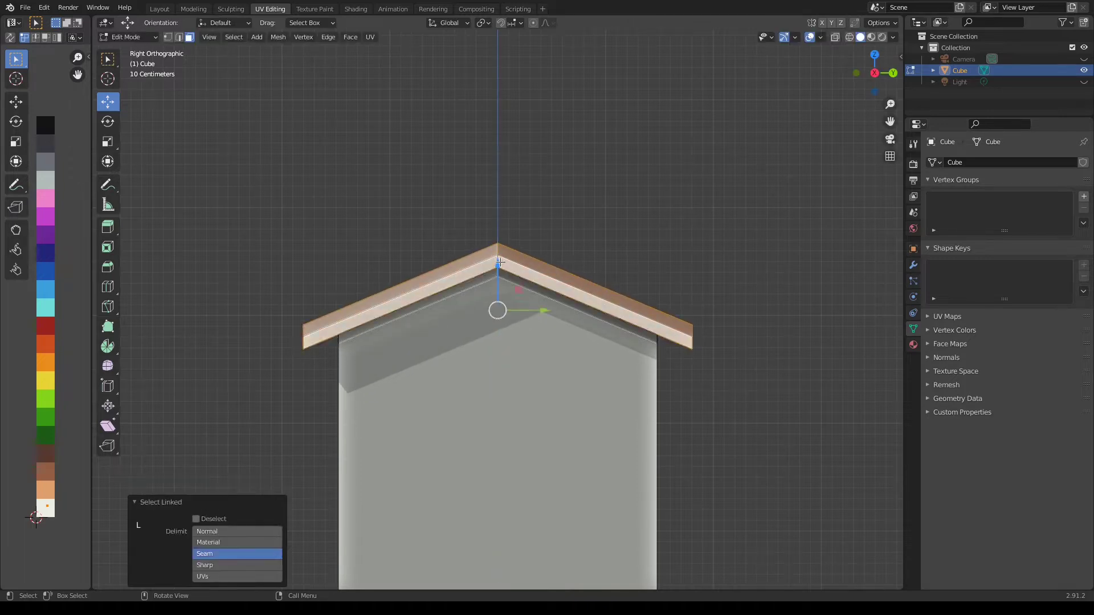
left_click_drag(500, 262, 500, 276)
Move the roof piece's UVs onto the orange-red palette swatch
key("g")
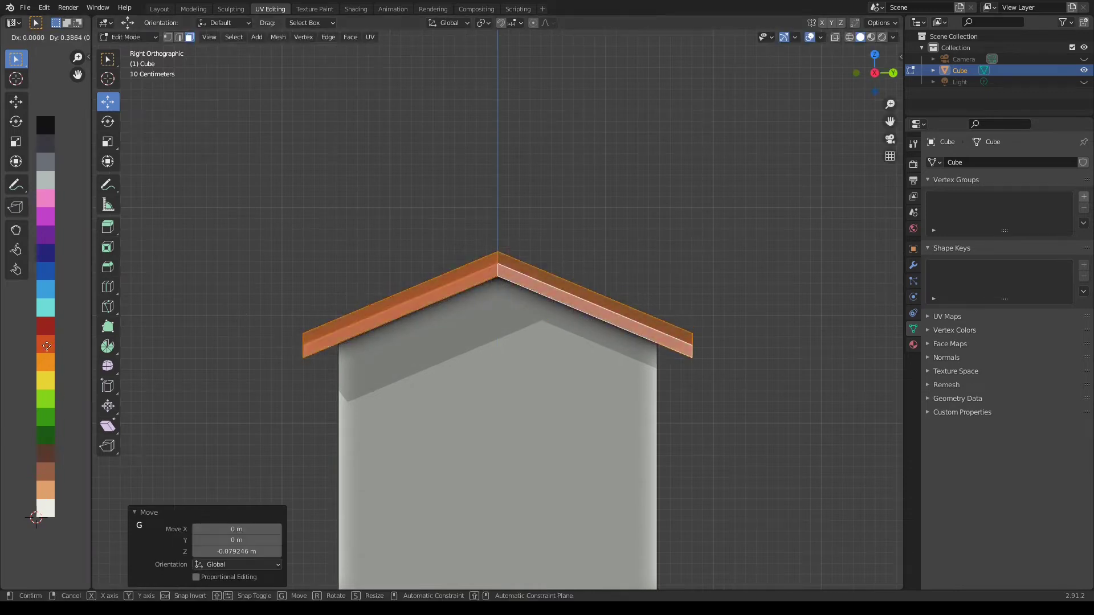
left_click(48, 345)
middle_click_drag(226, 314, 278, 323)
scroll(342, 354, "down", 2)
middle_click_drag(370, 371, 512, 454)
left_click(372, 380)
scroll(494, 442, "down", 2)
scroll(494, 441, "up", 1)
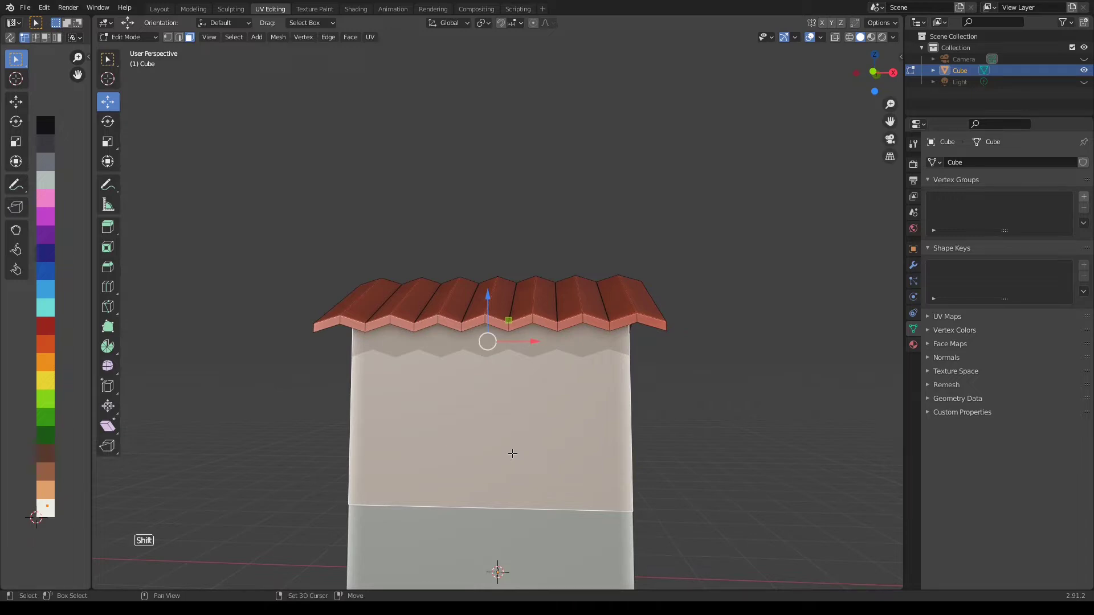
key("shift+d")
right_click(569, 500)
scroll(570, 500, "down", 1)
key("KP_1")
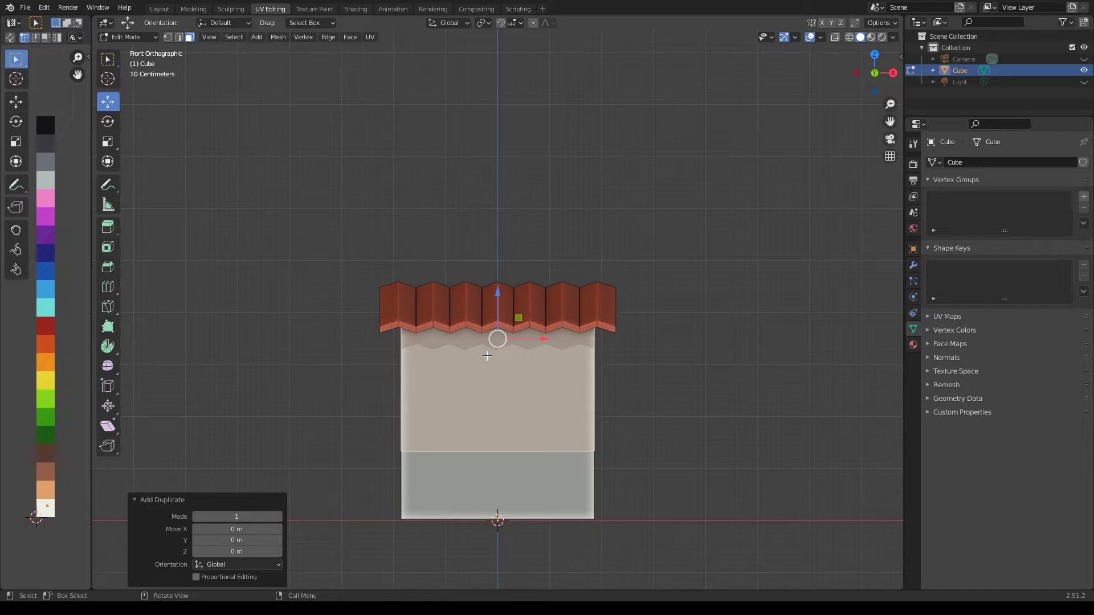
left_click_drag(498, 339, 505, 340)
key("ctrl+z")
key("ctrl+z")
Duplicate the lower front wall face in place and rotate the copy 90° about the Y axis
left_click(491, 464)
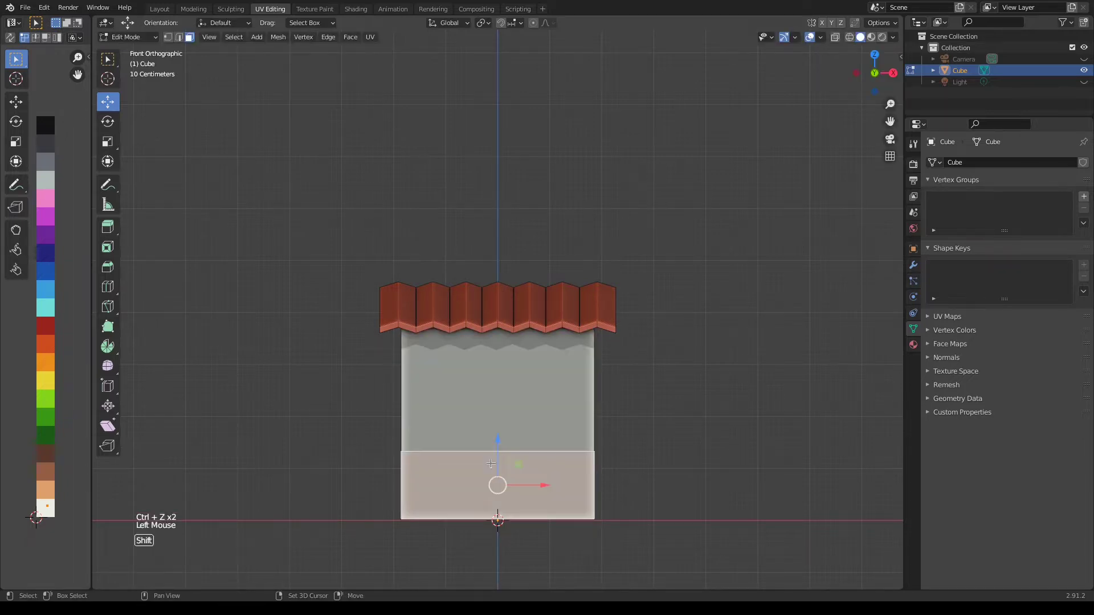
key("shift+d")
right_click(544, 417)
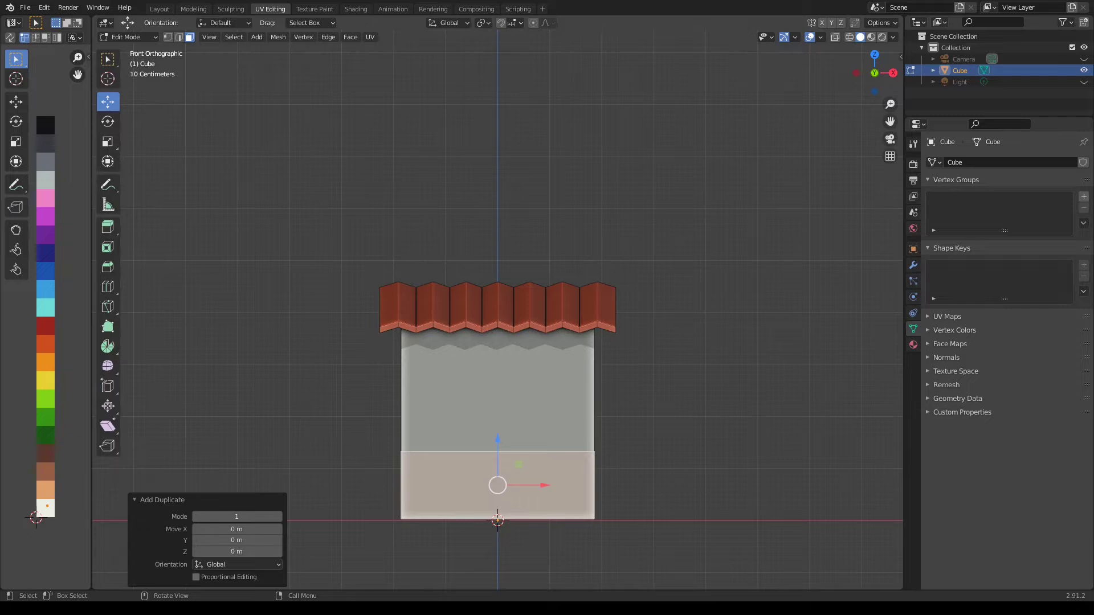
type("ry90")
key("Return")
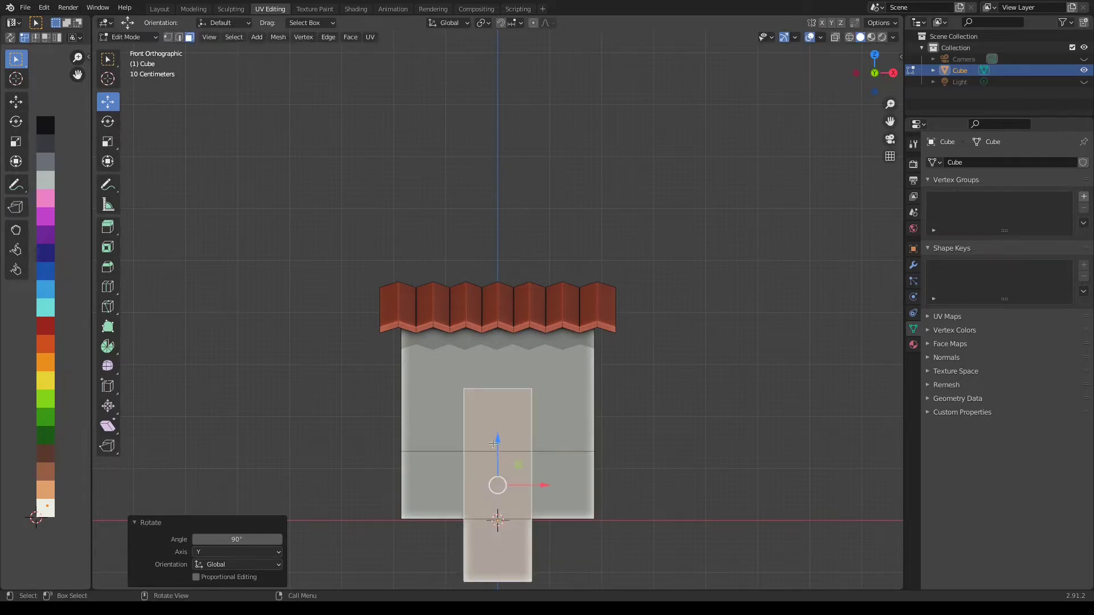
Move the duplicated face up about 1.19 m along Z and scale it uniformly by 1.274
key("g")
key("z")
left_click(495, 382)
key("s")
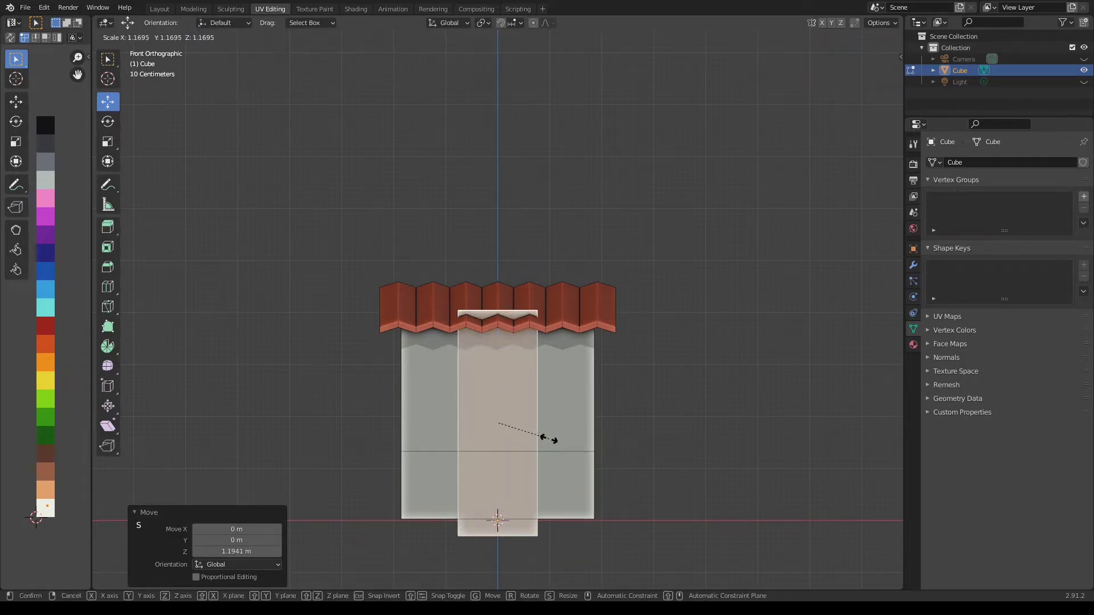
left_click(548, 437)
Scale the door panel by 0.664 along Z and lower it about 0.27 m so it meets the wall's base
key("s")
key("z")
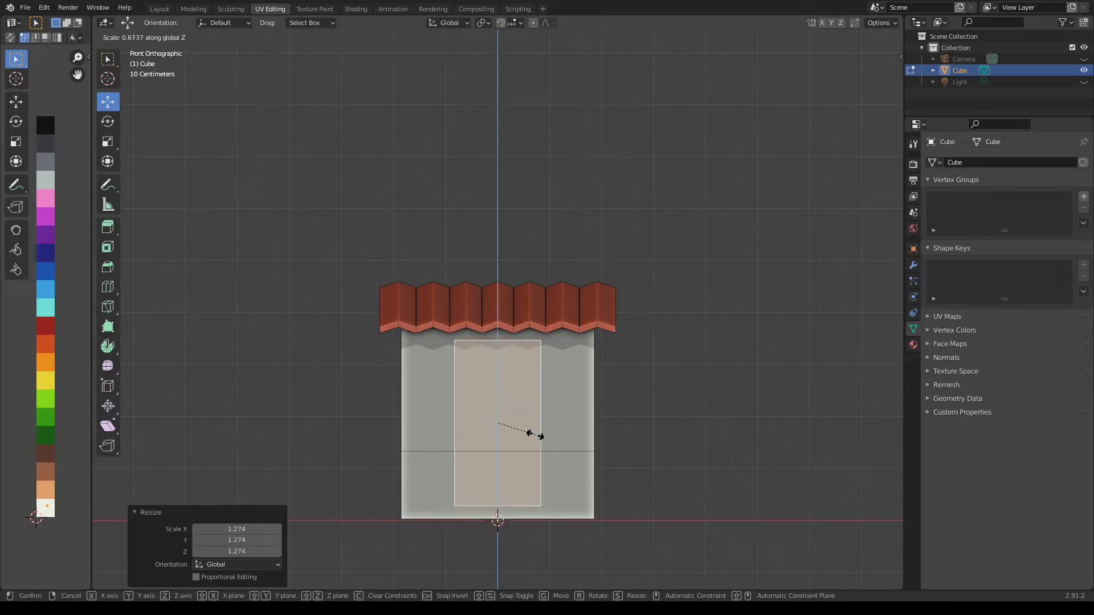
left_click(534, 435)
key("KP_Decimal")
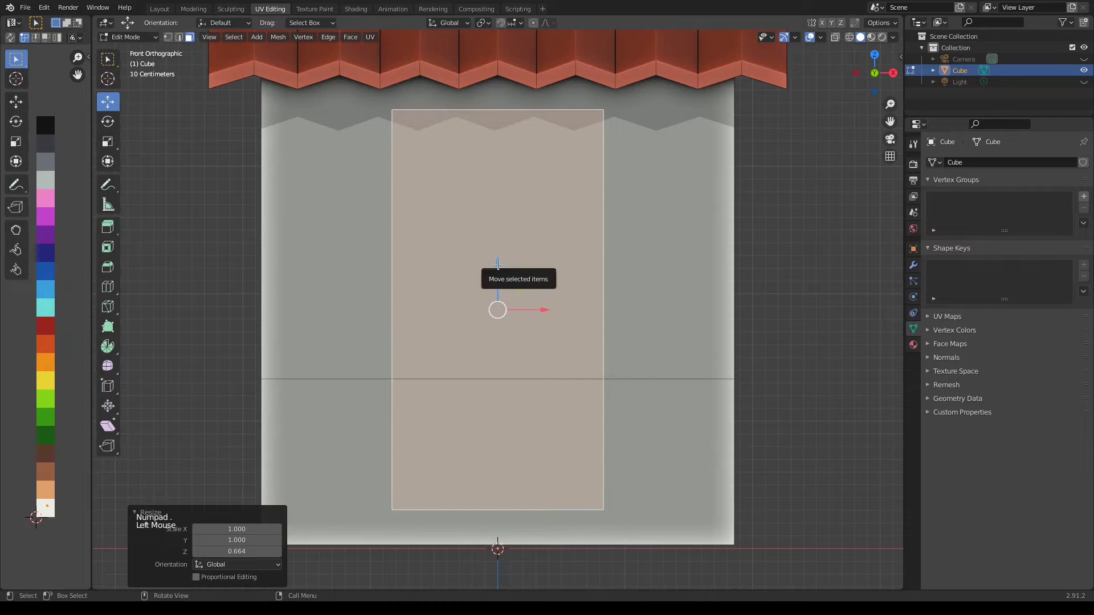
left_click_drag(498, 267, 499, 301)
Add three evenly spaced vertical loop cuts and three horizontal loop cuts to the door panel
key("ctrl+r")
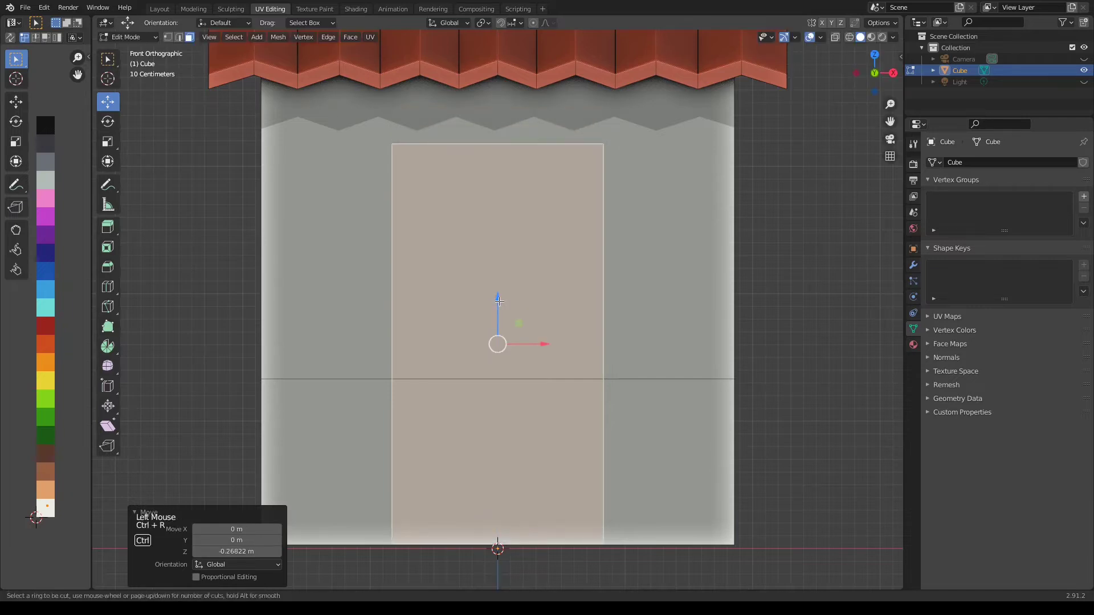
scroll(506, 152, "up", 2)
left_click(506, 152)
right_click(506, 152)
key("ctrl+r")
scroll(597, 354, "up", 2)
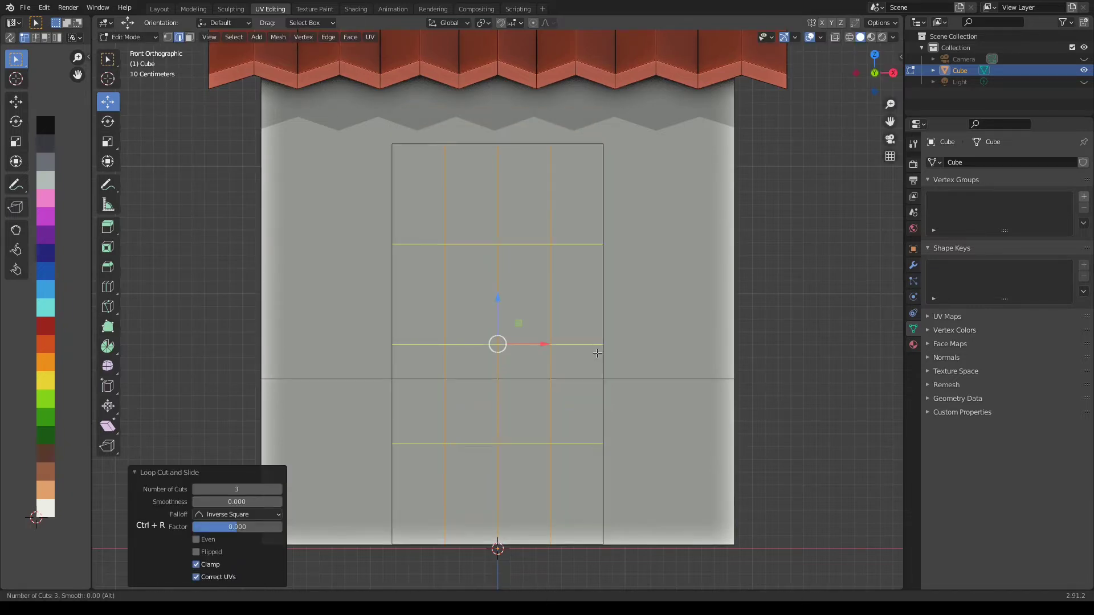
left_click(597, 353)
right_click(597, 353)
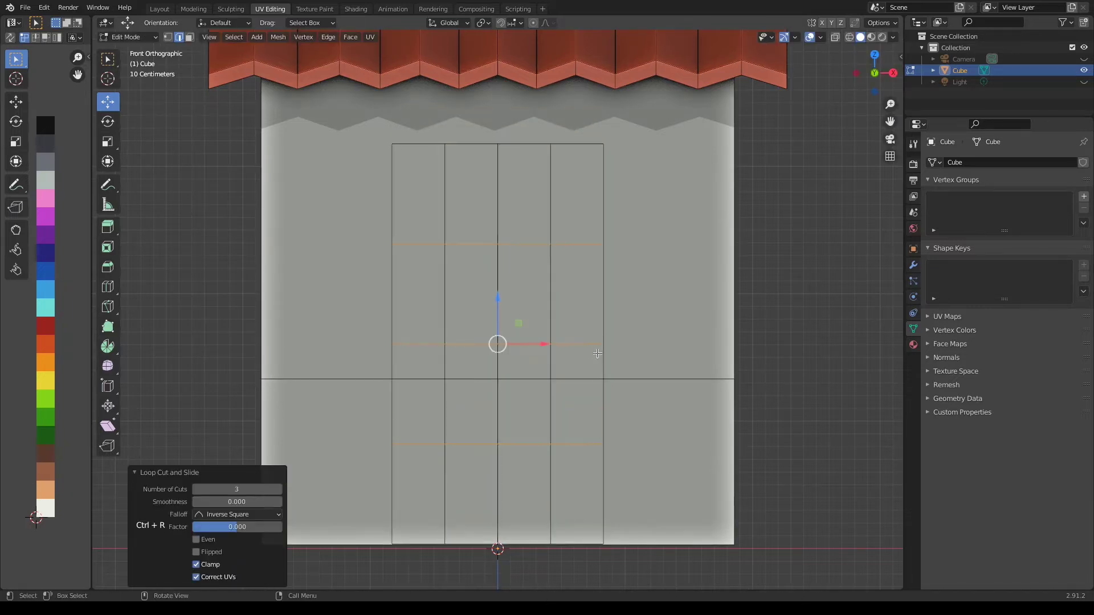
Move the two outer vertical cuts of the door panel outward, close to its side edges
left_click(446, 166)
left_click(445, 182, "alt")
left_click_drag(493, 344, 463, 338)
left_click(551, 217, "alt")
left_click_drag(590, 344, 621, 343)
Raise the upper horizontal cut close to the door's top edge and lower the other two toward its base
left_click(538, 244, "alt")
left_click_drag(498, 199, 498, 126)
left_click_drag(344, 324, 634, 455)
left_click_drag(495, 347, 494, 437)
Select the whole door panel and extrude it outward about 0.093 m along its normal
key("l")
middle_click_drag(576, 419, 567, 456)
key("e")
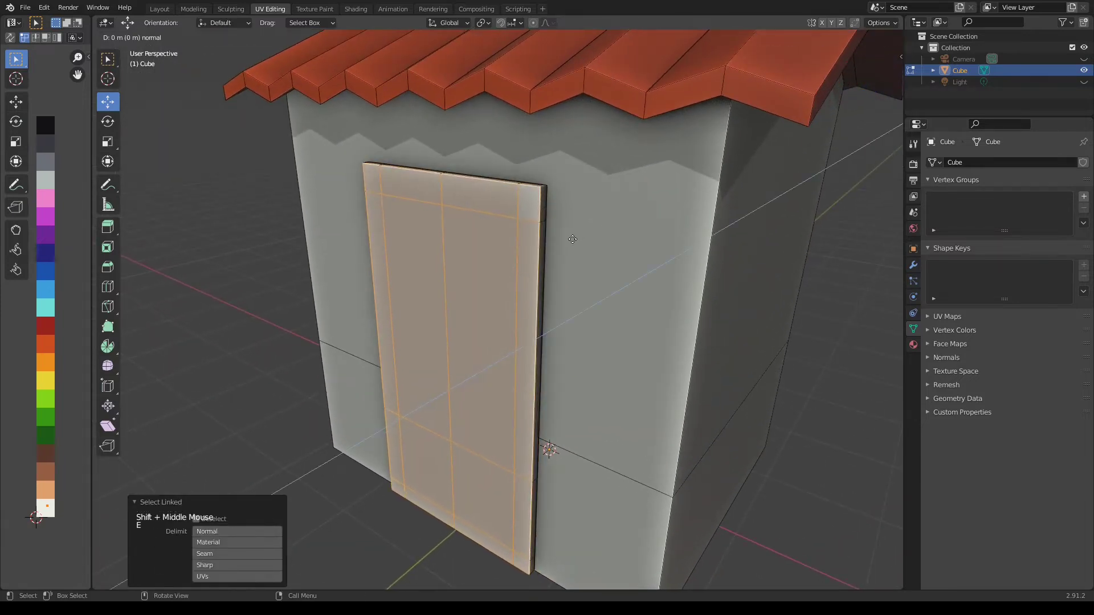
left_click(571, 241)
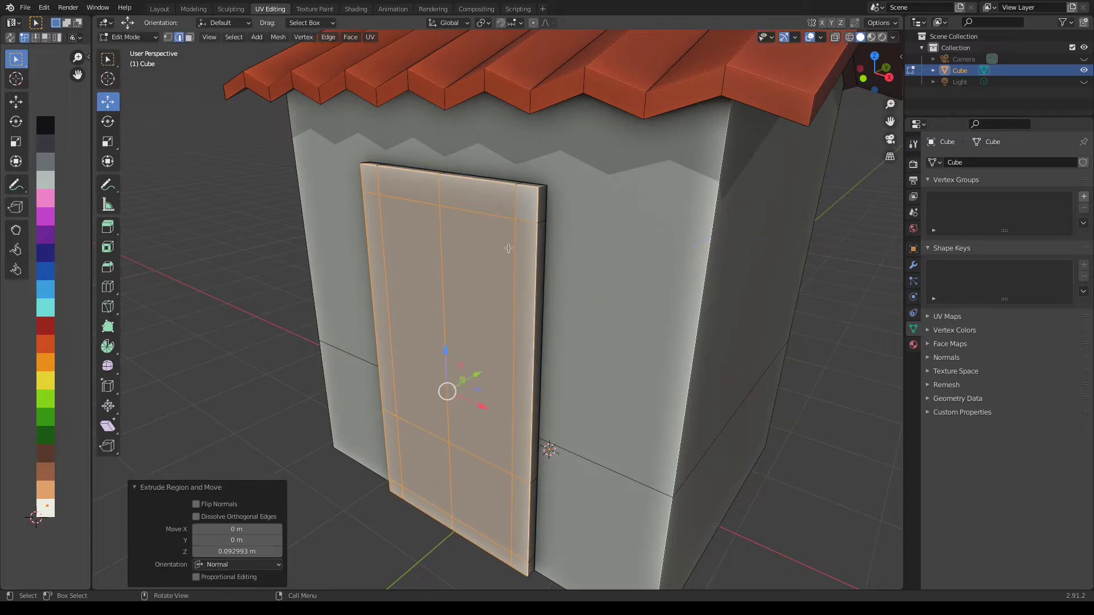
Select the complete door piece and move its UVs onto the medium slate-grey palette swatch
key("l")
key("g")
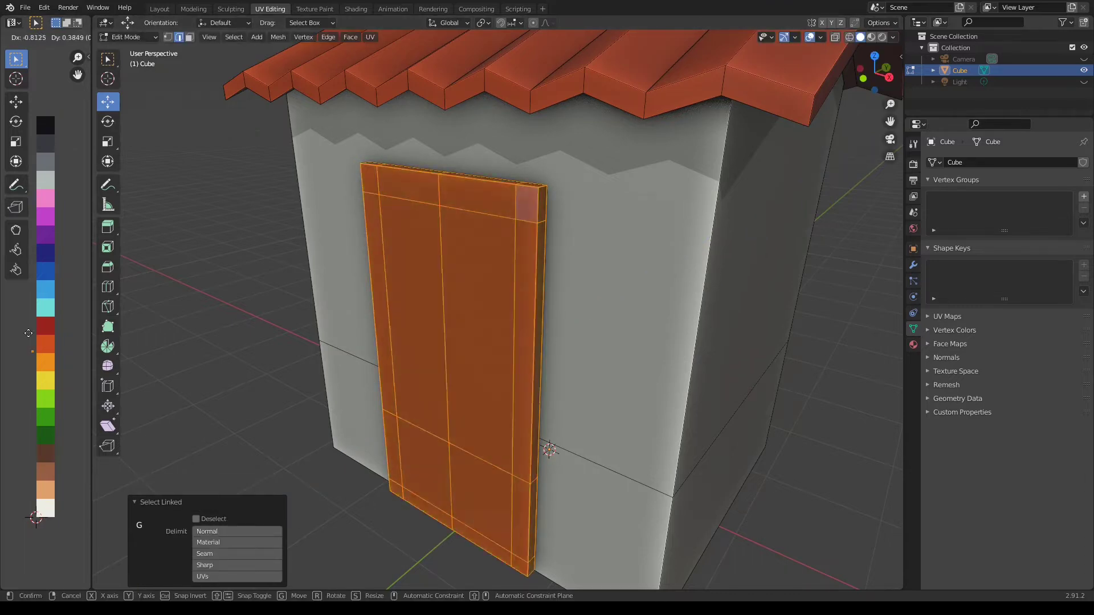
left_click(50, 169)
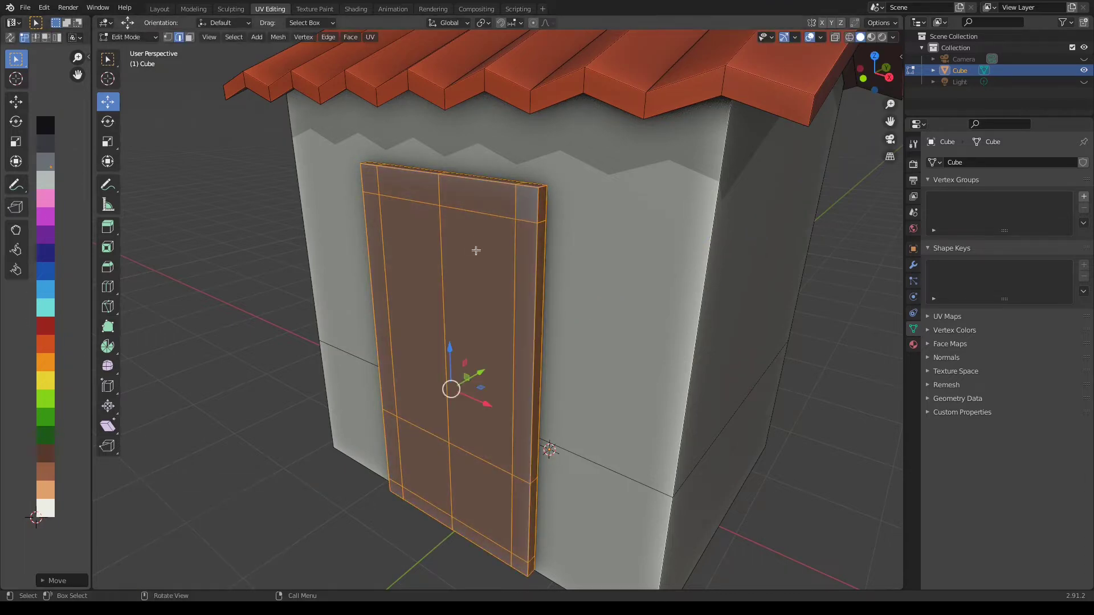
Select the four large inner faces of the door, leaving out the surrounding frame faces
key("KP_1")
left_click(442, 281)
key("3")
left_click(428, 319)
left_click(513, 319, "shift")
left_click(525, 518, "shift")
left_click(422, 504, "shift")
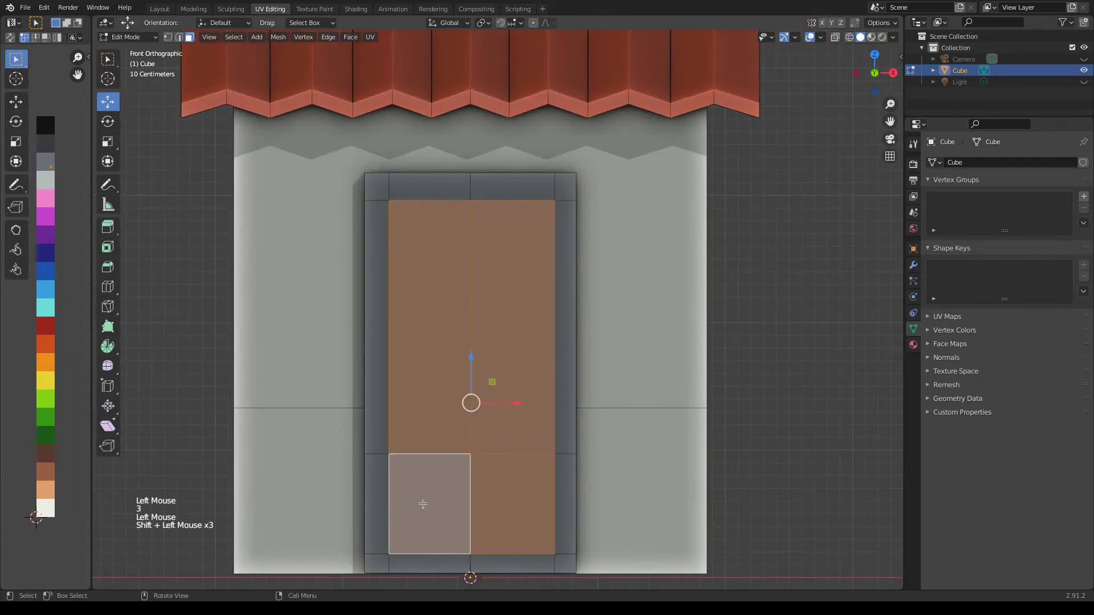
Try insetting the four door faces individually by about 0.044 m and extruding them inward about 0.042 m
key("i")
key("i")
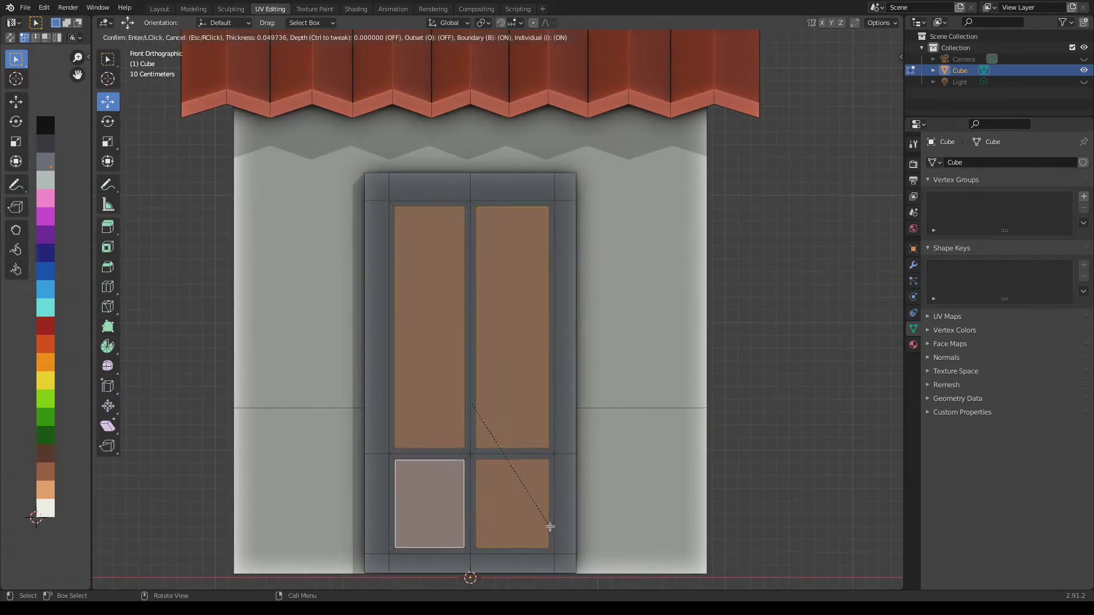
left_click(551, 507)
scroll(562, 456, "up", 2)
middle_click_drag(564, 433, 515, 451)
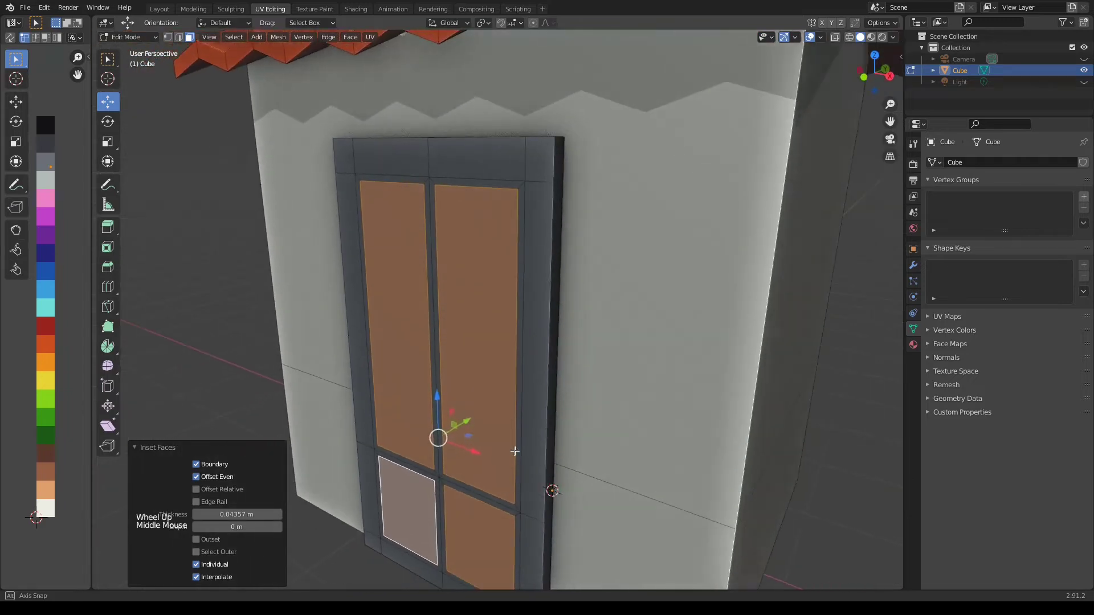
key("e")
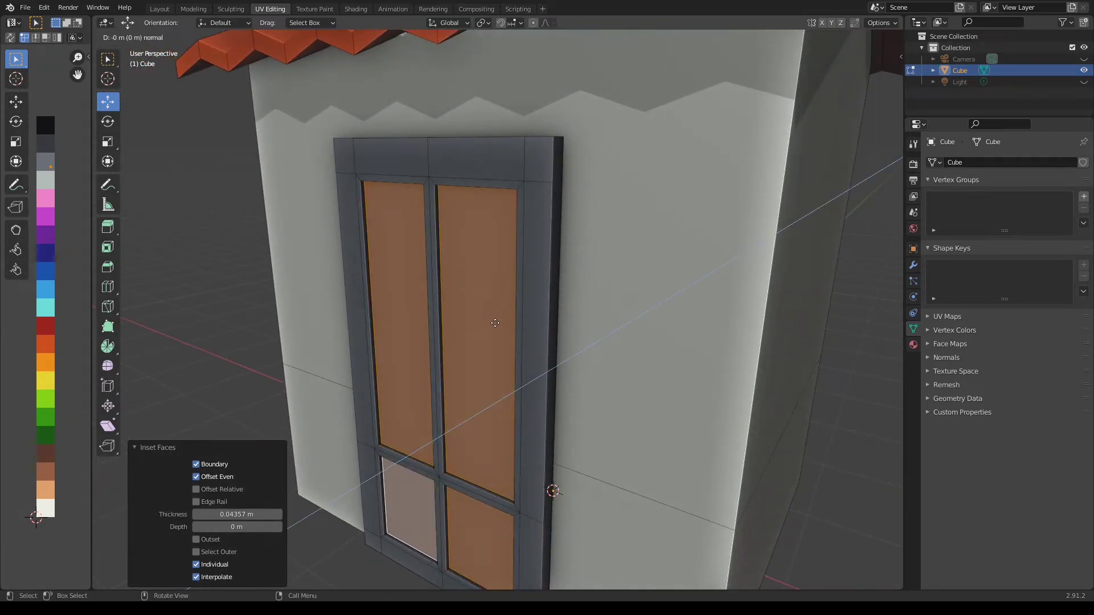
left_click(497, 322)
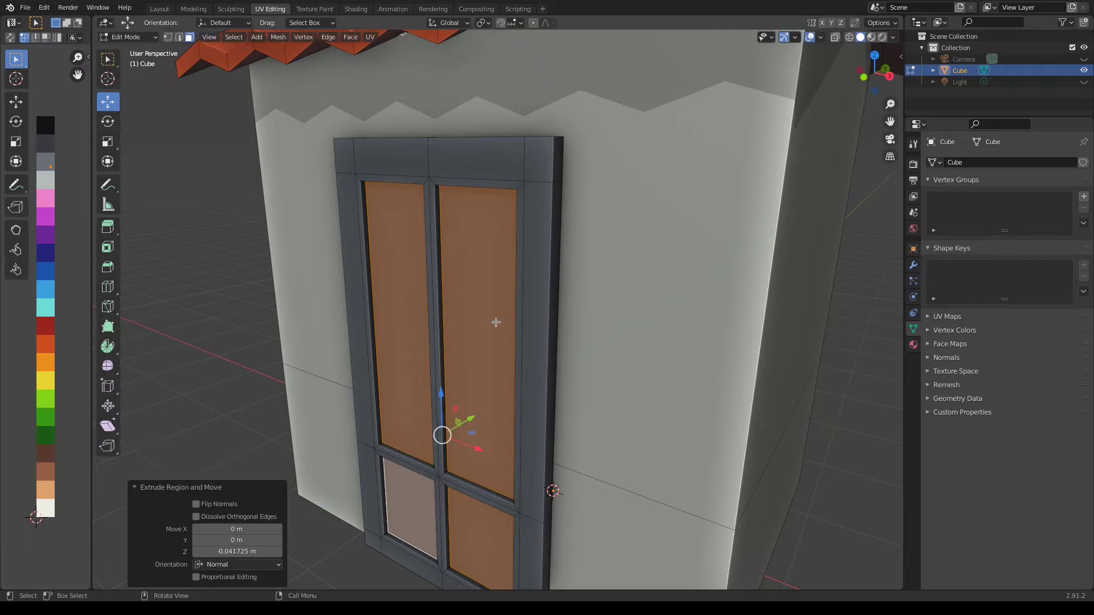
key("ctrl+z")
key("ctrl+z")
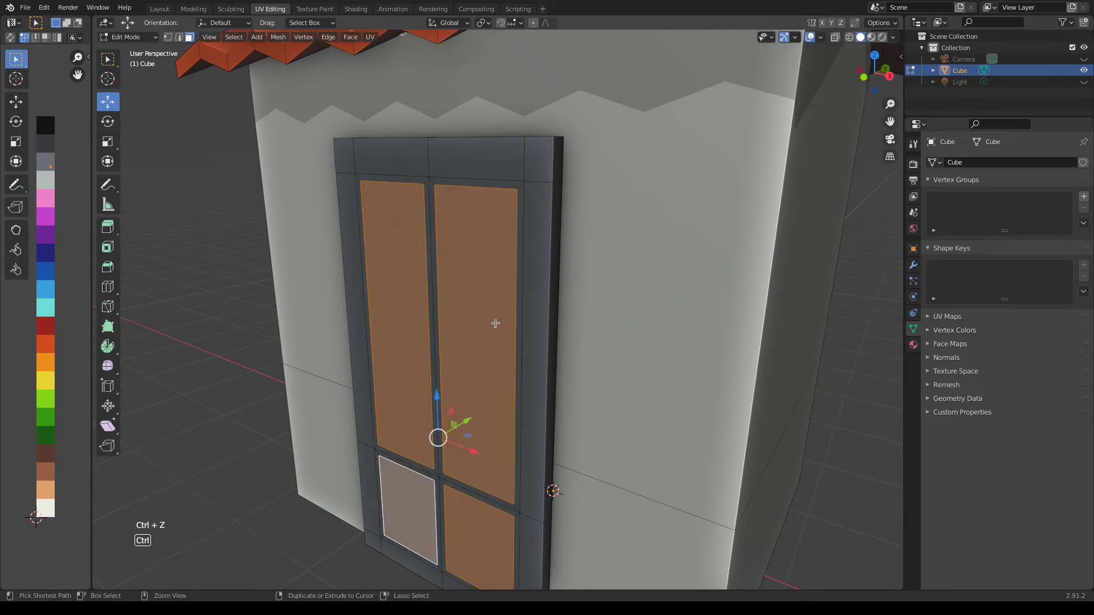
Extrude the four inner door faces inward about 0.09 m and inset them individually by a small margin
key("e")
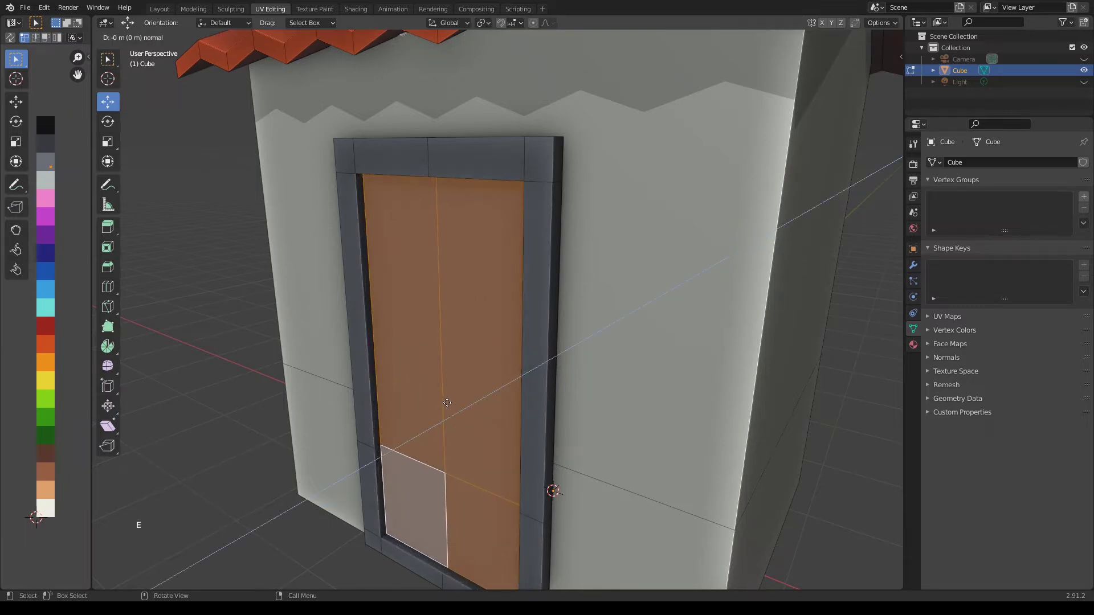
left_click(450, 402)
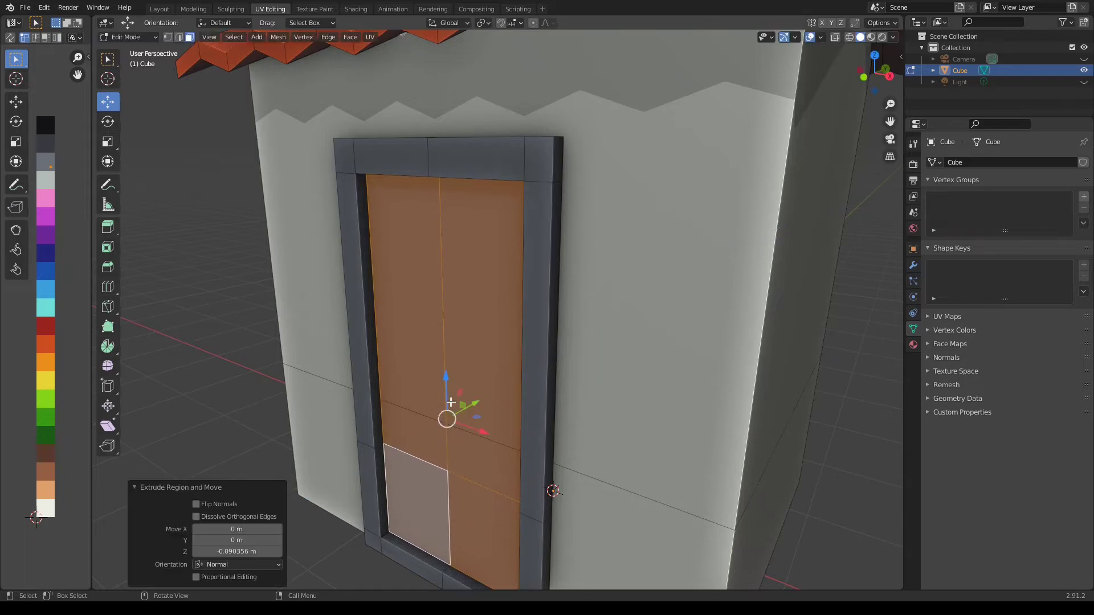
key("i")
key("i")
left_click(513, 436)
Move the inset door faces outward about 0.038 m along the Y axis
left_click_drag(475, 419, 471, 423)
middle_click_drag(471, 423, 454, 447)
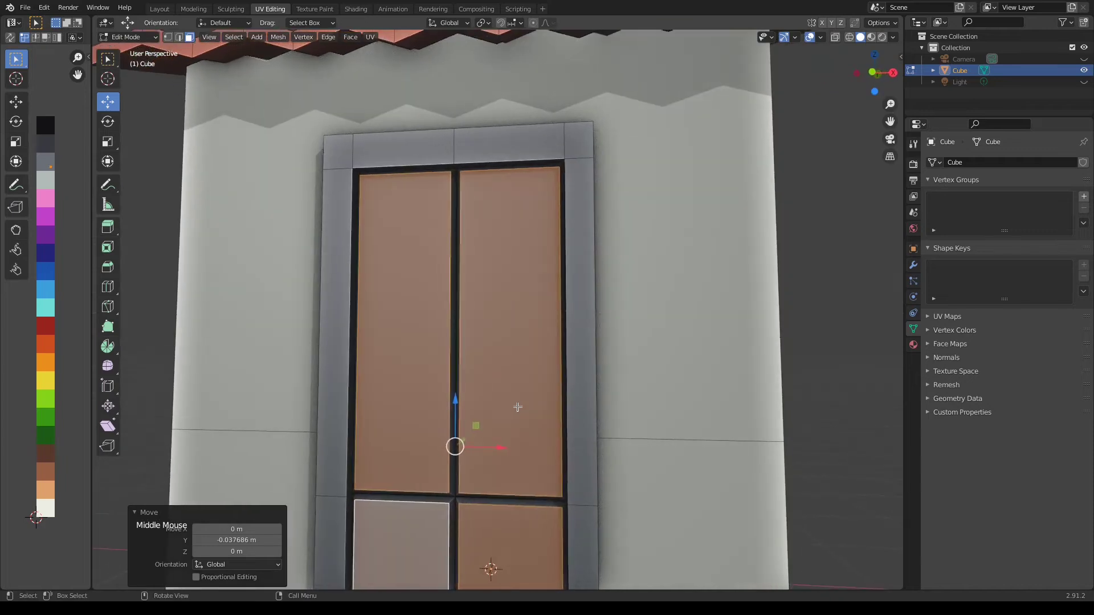
Select the front faces along the door frame's lower section and move their UVs onto the yellow palette swatch
scroll(494, 450, "down", 1)
key("KP_1")
key("KP_Decimal")
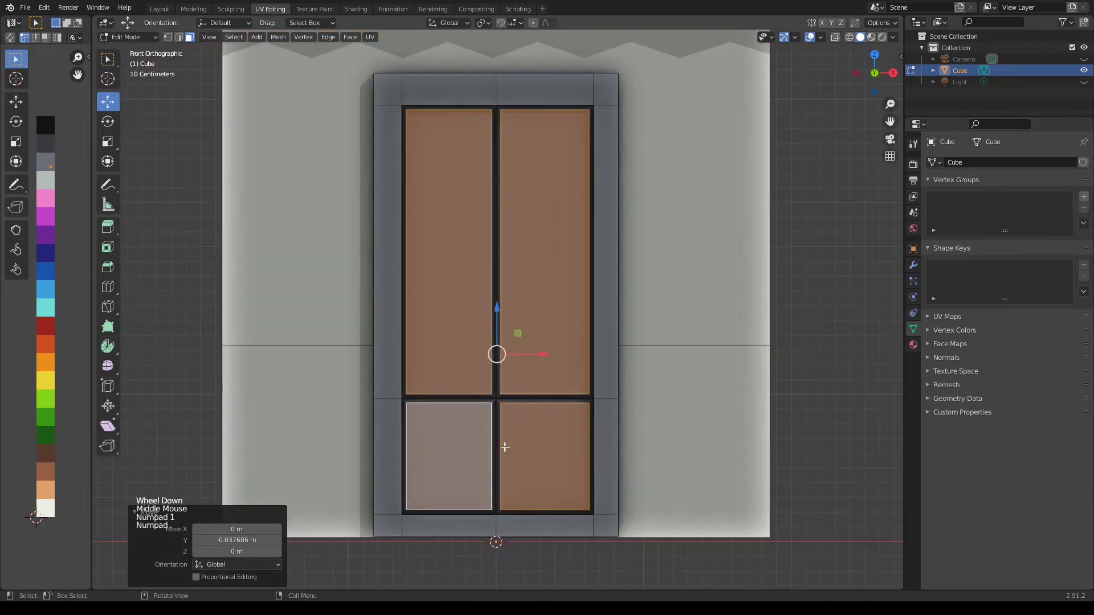
left_click(390, 516)
left_click(388, 456, "shift")
left_click(449, 526, "shift")
left_click(544, 525, "shift")
left_click(606, 526, "shift")
left_click(606, 456, "shift")
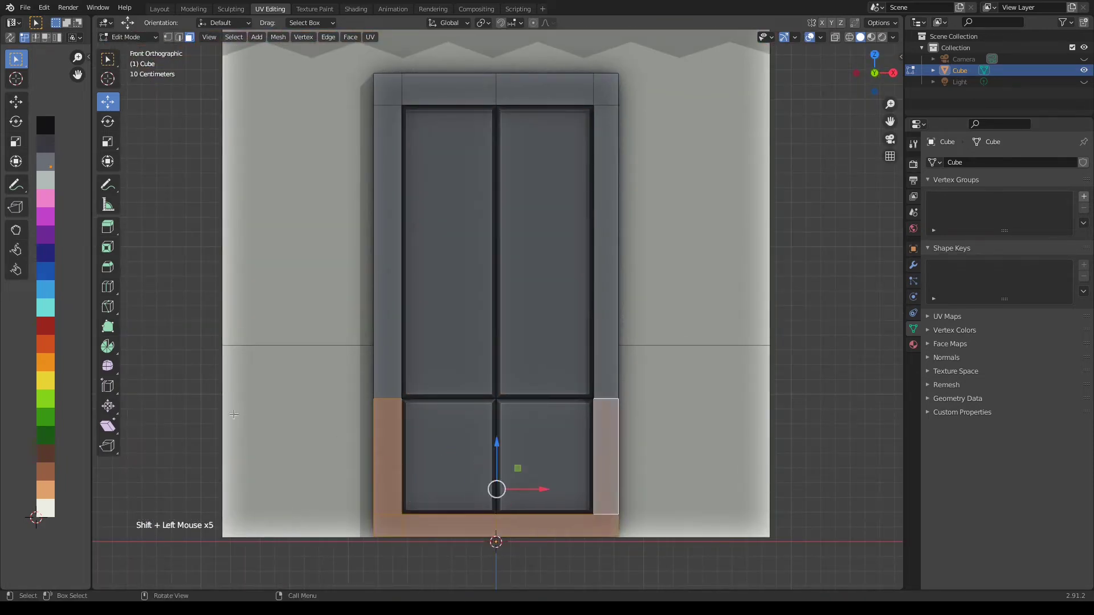
key("g")
left_click(51, 400)
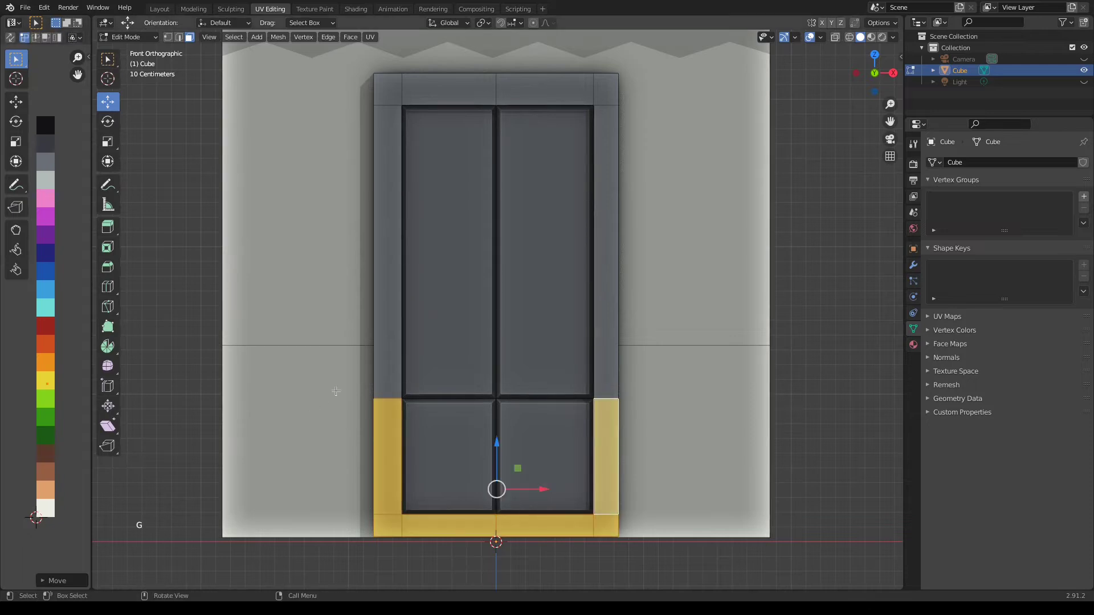
Select the upper side and top front faces of the door frame and move their UVs onto the green swatch
left_click(386, 249)
left_click(388, 88, "shift")
left_click(448, 89, "shift")
left_click(544, 89, "shift")
left_click(606, 88, "shift")
left_click(606, 250, "shift")
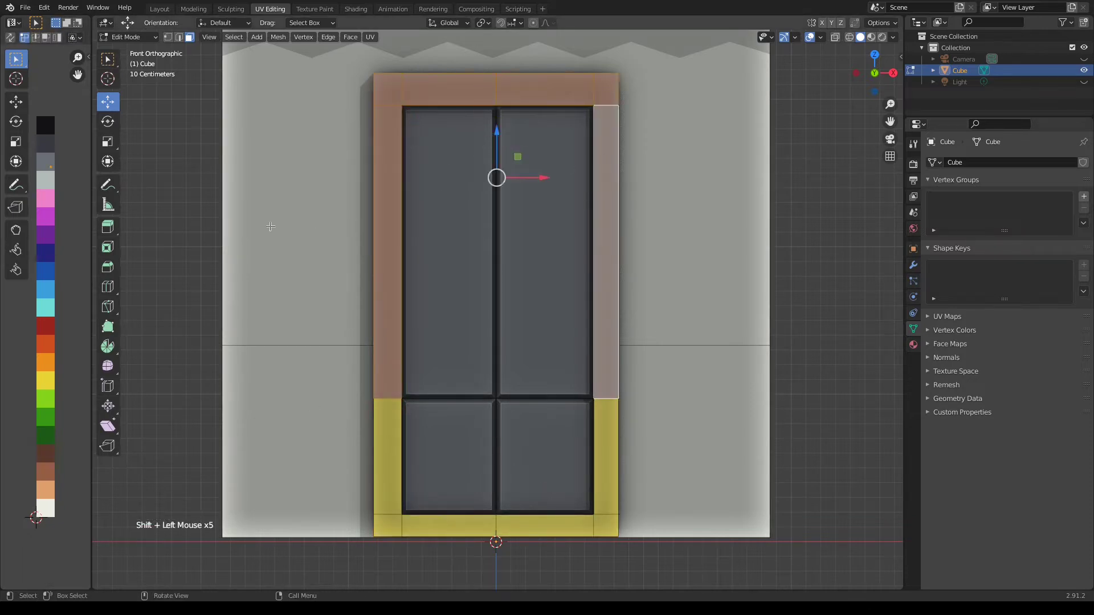
key("g")
left_click(61, 446)
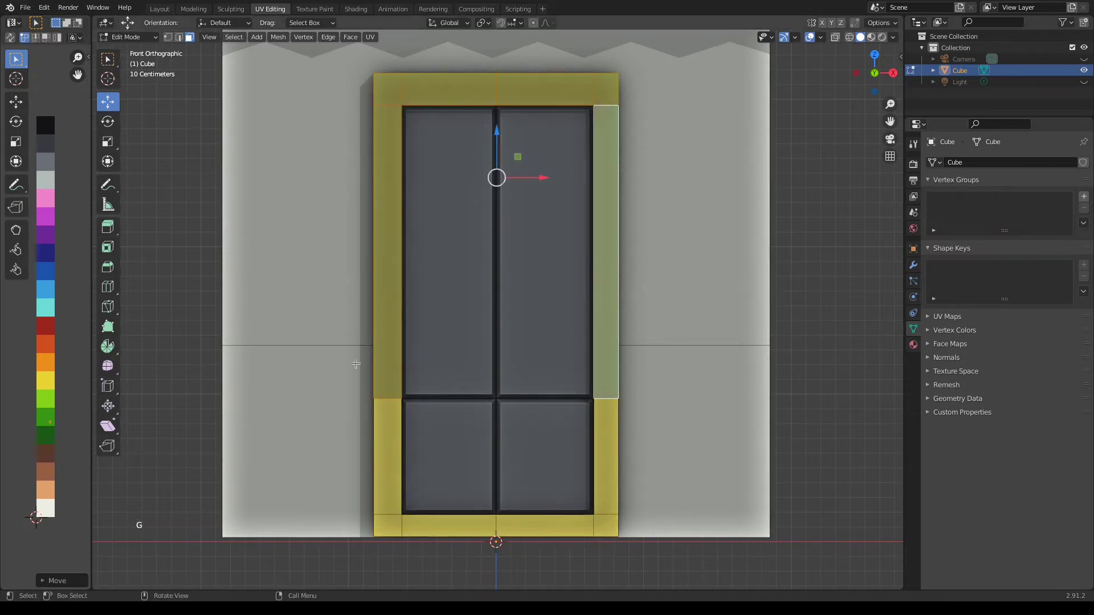
Duplicate the door's lower-left inner panel face and place the copy on the wall left of the door at window height
left_click(348, 382)
key("l")
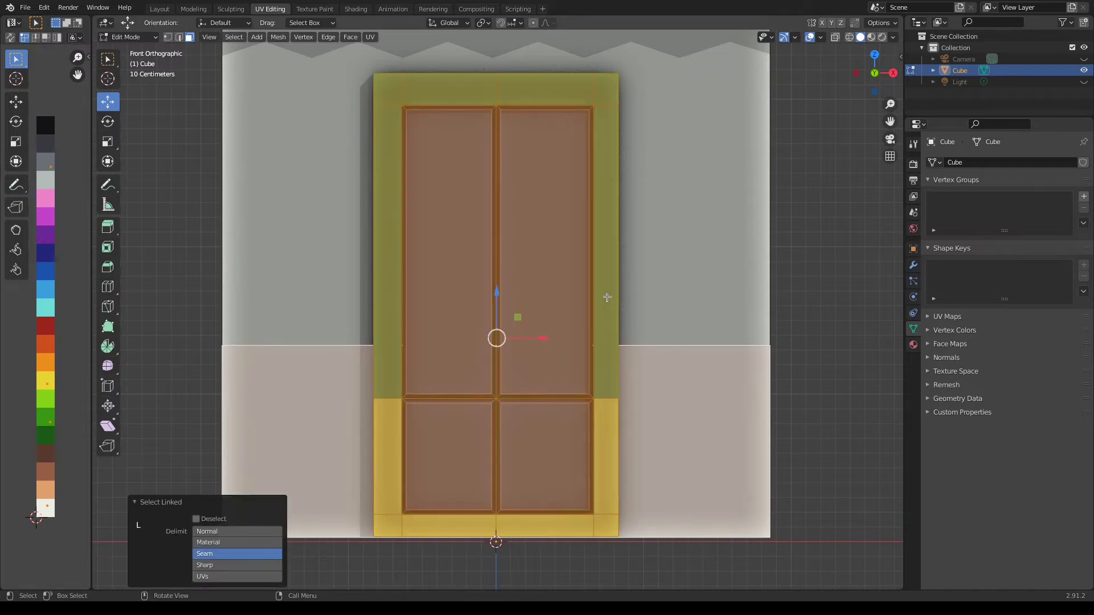
left_click(530, 467)
left_click(447, 455)
key("shift+d")
right_click(300, 259)
left_click_drag(496, 456, 357, 456)
left_click_drag(311, 412, 347, 149)
Move the window face about 0.038 m along Y toward the wall and extrude it outward about 0.022 m
middle_click_drag(346, 149, 430, 148)
scroll(371, 142, "up", 1)
scroll(370, 137, "up", 1, "shift")
left_click_drag(414, 173, 428, 169)
key("KP_Decimal")
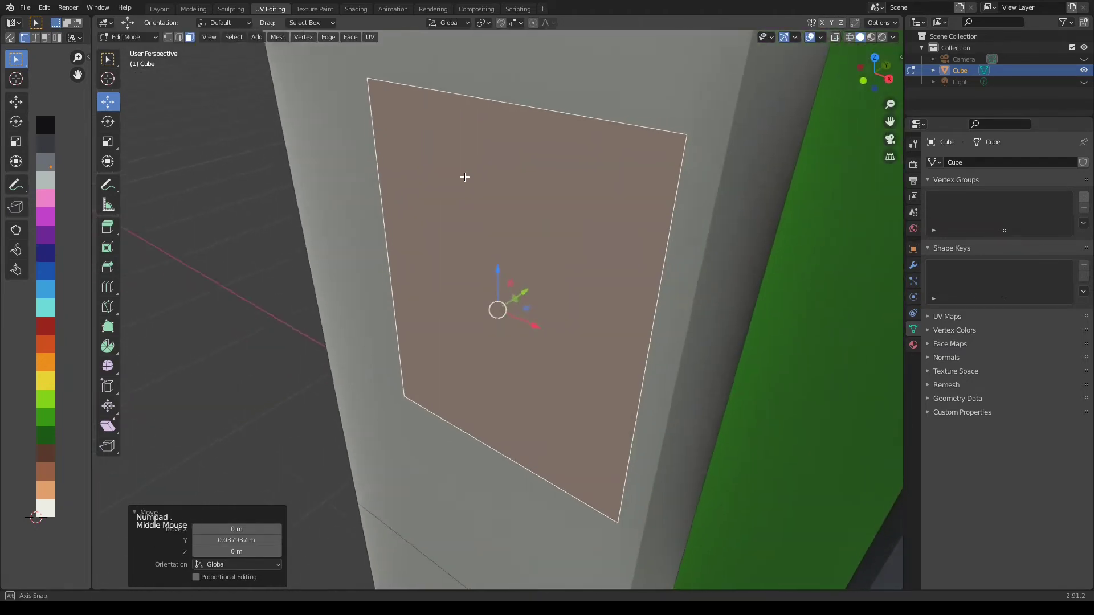
key("e")
left_click(480, 204)
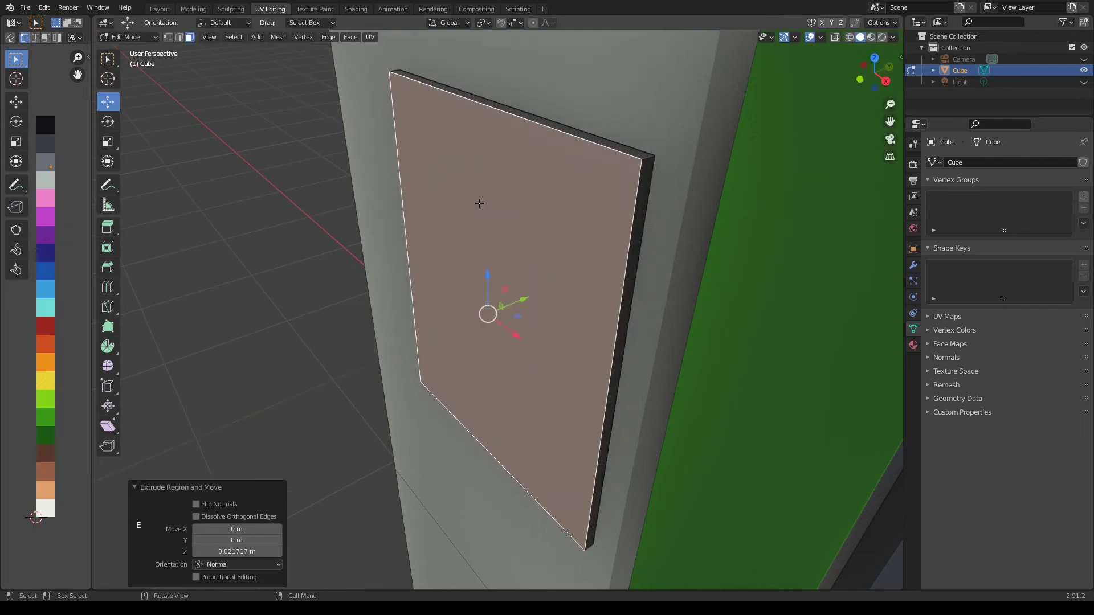
Select the whole window piece and move its UVs onto the light grey palette swatch
key("l")
key("g")
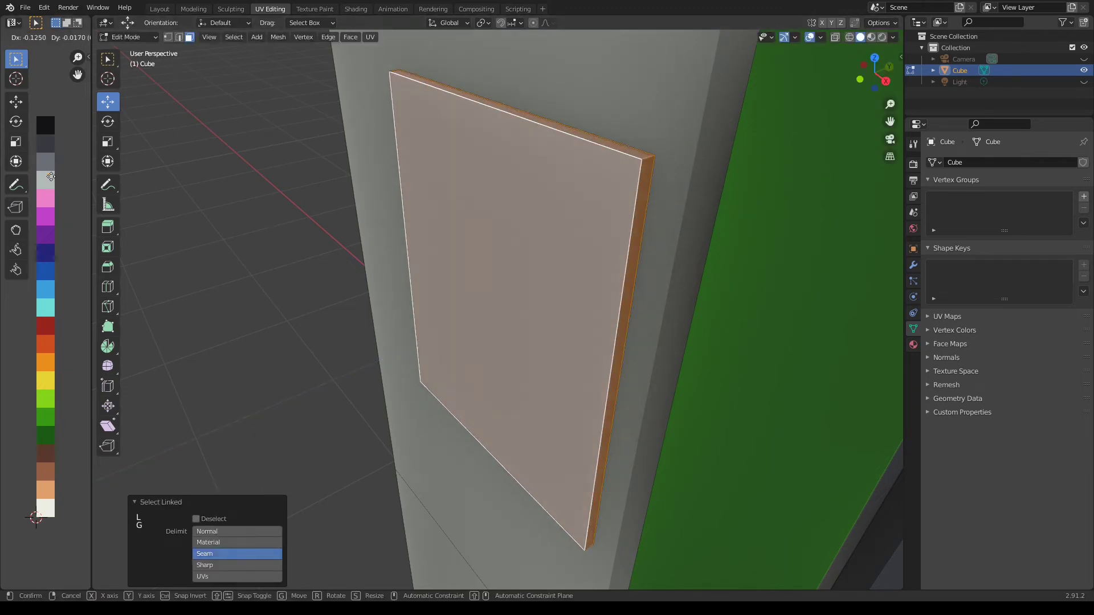
left_click(48, 182)
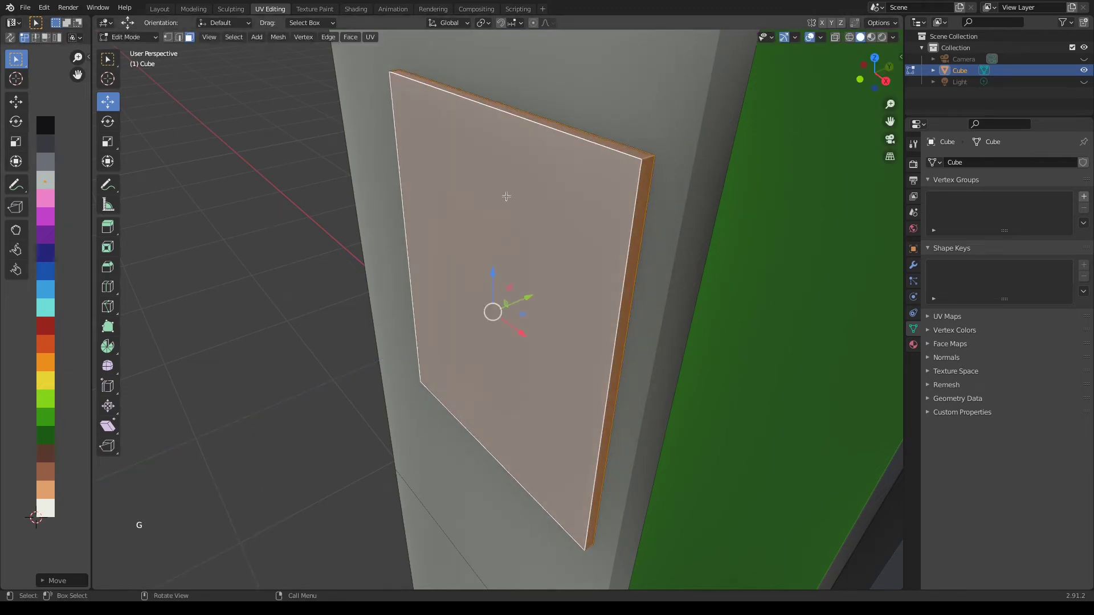
Select the top and bottom edges of the window's front face and subdivide twice to form a four-by-two grid
left_click(505, 115)
left_click(486, 103)
left_click(481, 420, "shift")
key("KP_1")
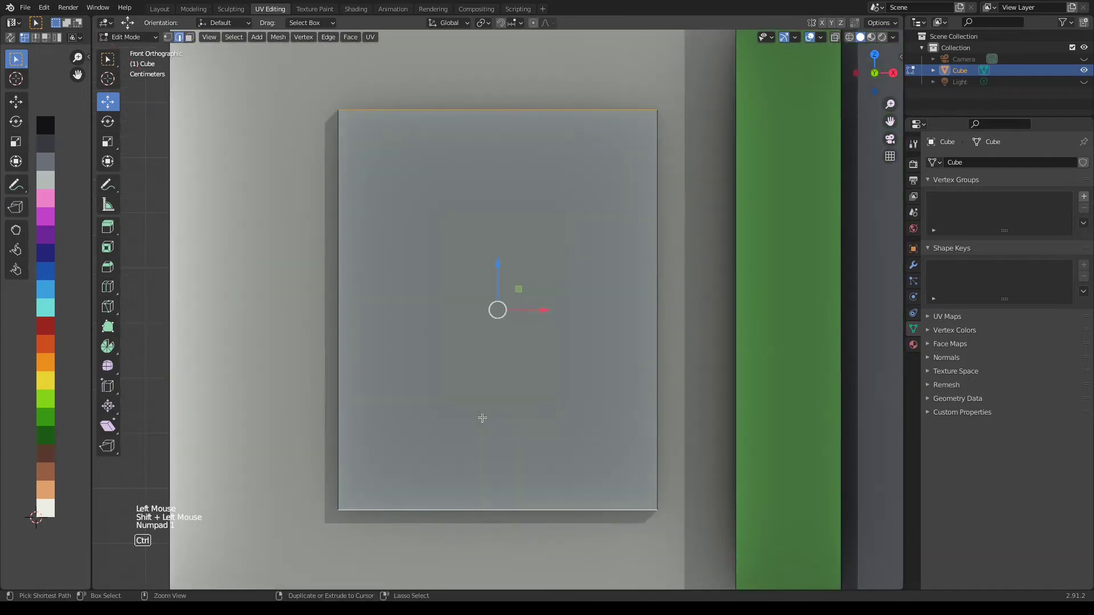
key("ctrl+e")
left_click(461, 361)
key("ctrl+e")
left_click(462, 361)
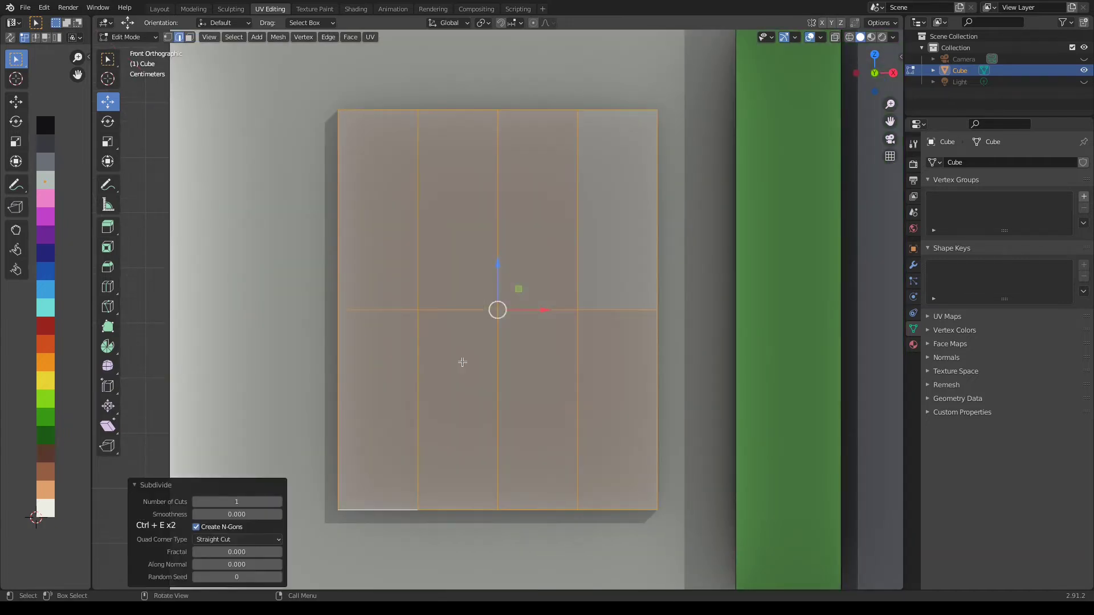
Select the eight front faces of the window and inset them individually by about 0.0087 m
left_click(398, 249)
key("3")
left_click_drag(392, 245, 607, 388)
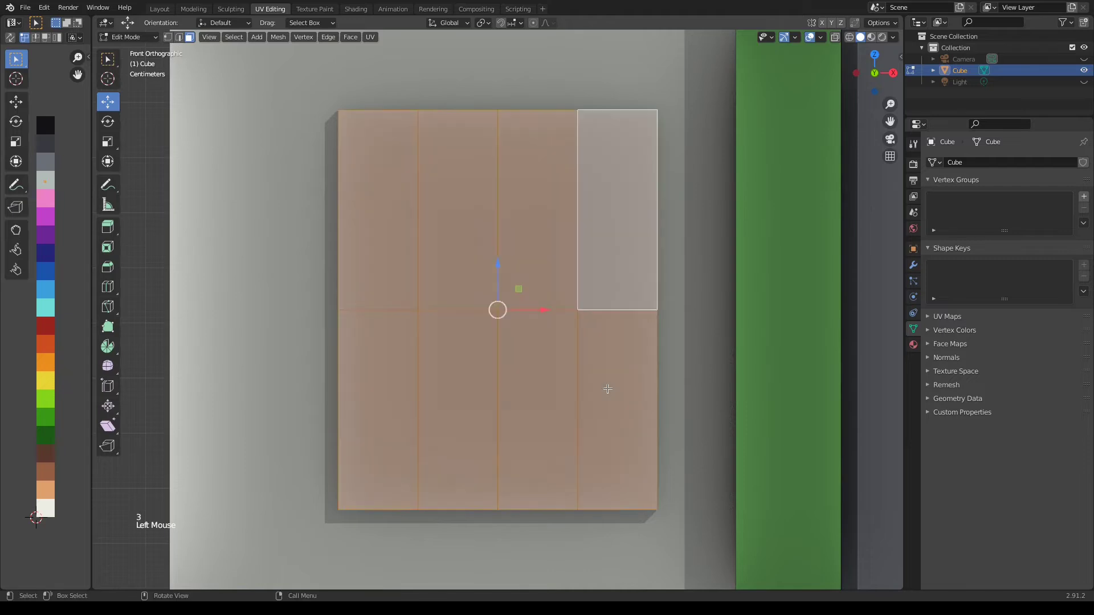
key("i")
key("i")
left_click(603, 383)
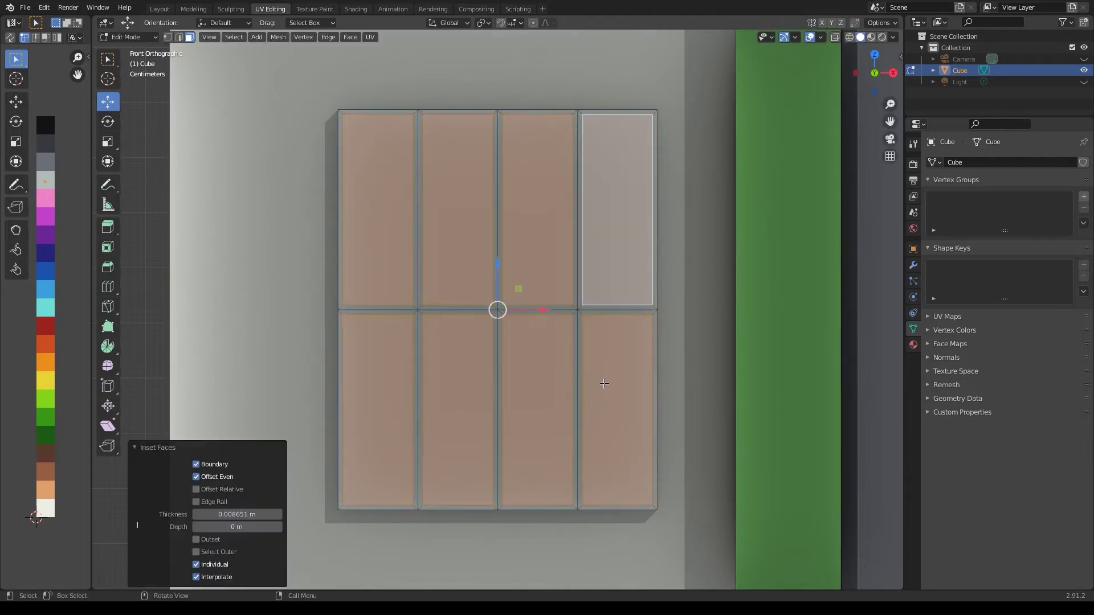
Extrude the eight window panes inward about 0.019 m and move their UVs onto the medium slate-grey swatch
middle_click_drag(603, 384, 564, 336)
key("e")
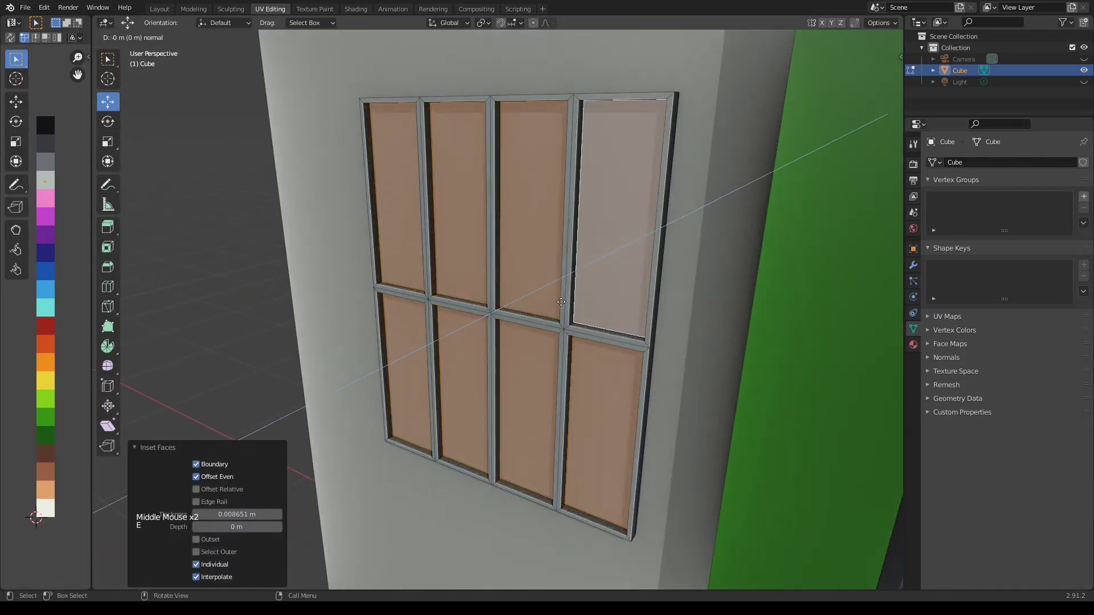
left_click(545, 313)
key("g")
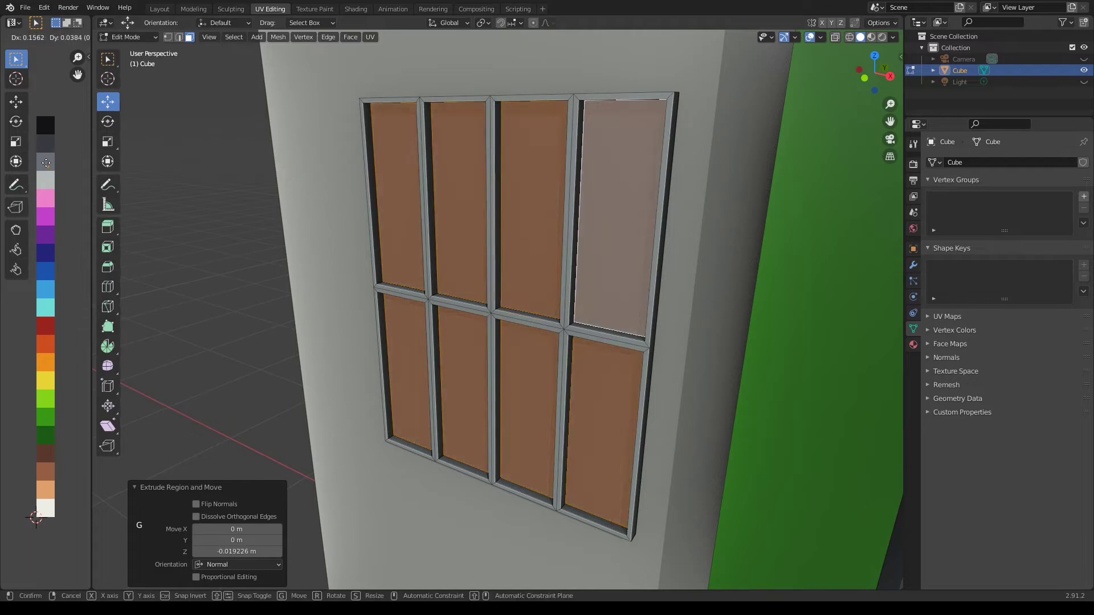
left_click(45, 159)
Examine the window and door together on the front wall in front view
key("KP_1")
scroll(17, 335, "up", 6)
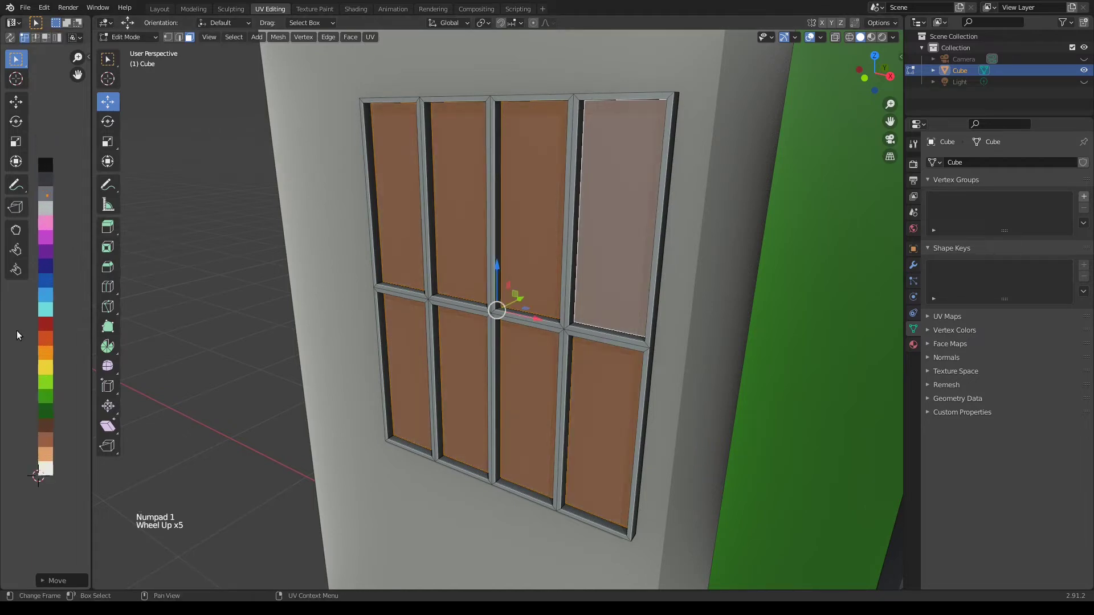
key("KP_1")
scroll(376, 261, "down", 3)
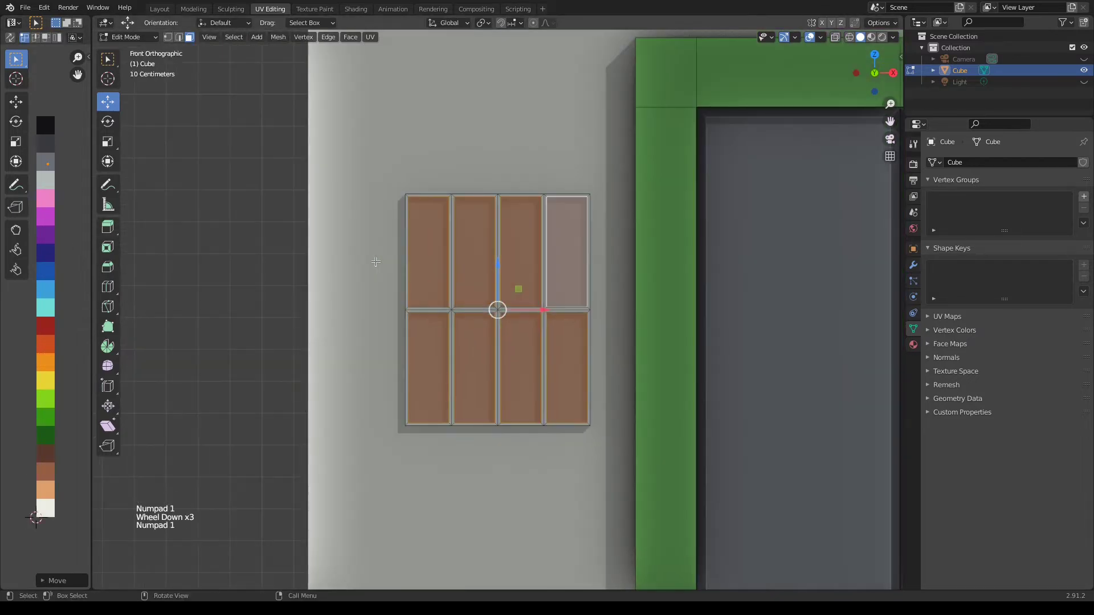
middle_click_drag(563, 284, 387, 272, "shift")
scroll(587, 321, "down", 2)
scroll(553, 340, "down", 1)
middle_click_drag(642, 382, 539, 263, "shift")
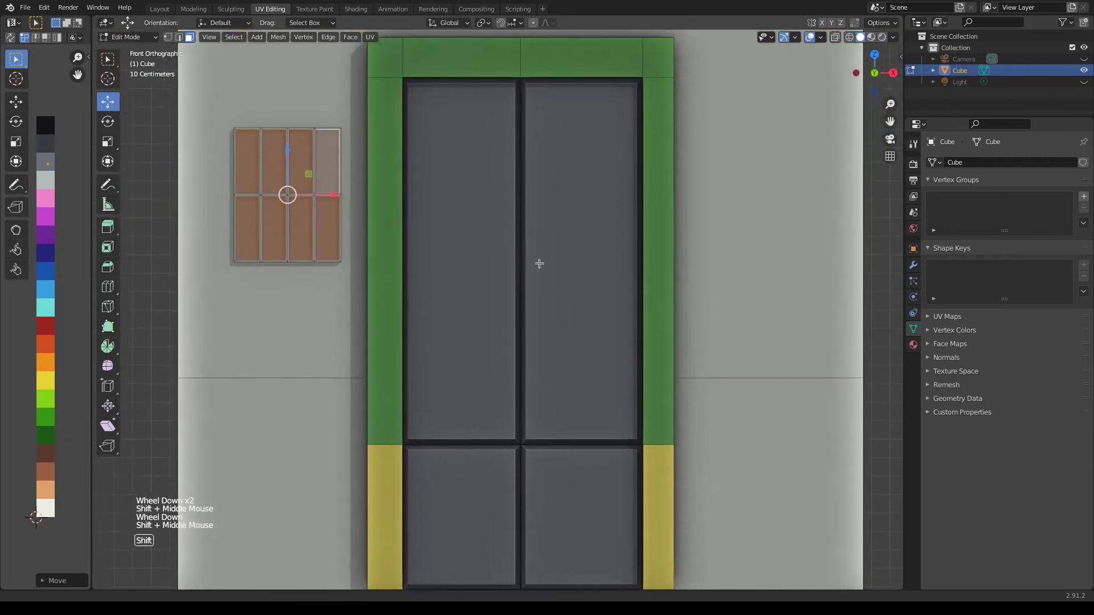
Duplicate the window about 2.53 m along X to the other side of the front door
scroll(487, 268, "down", 1)
key("shift+d")
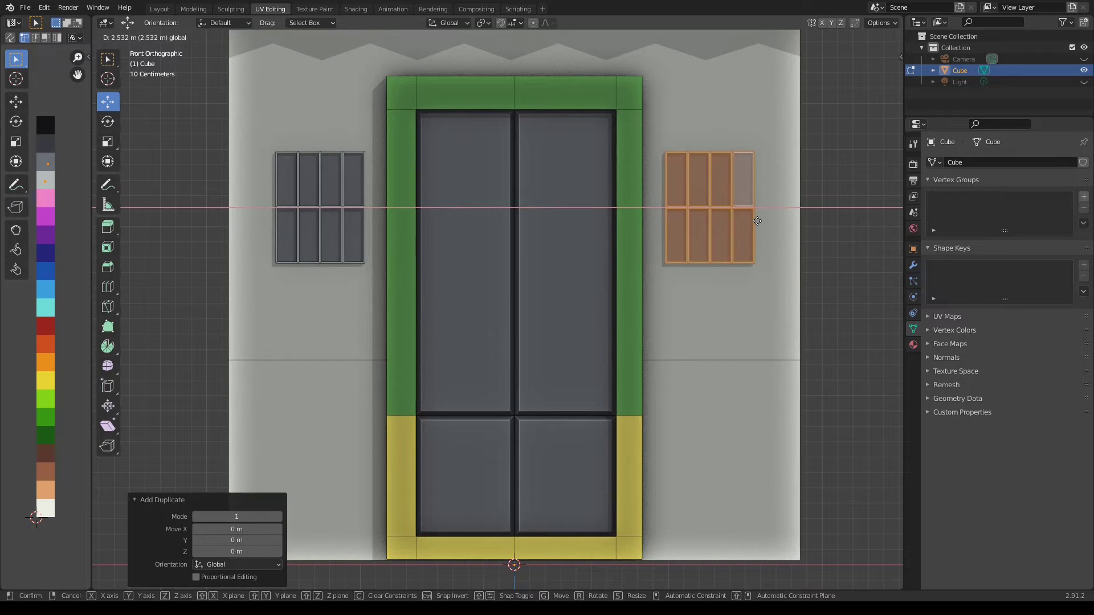
left_click(756, 221)
Select the door with both windows, duplicate them, and move the copies about 2.99 m along Y to the back wall
key("l")
key("l")
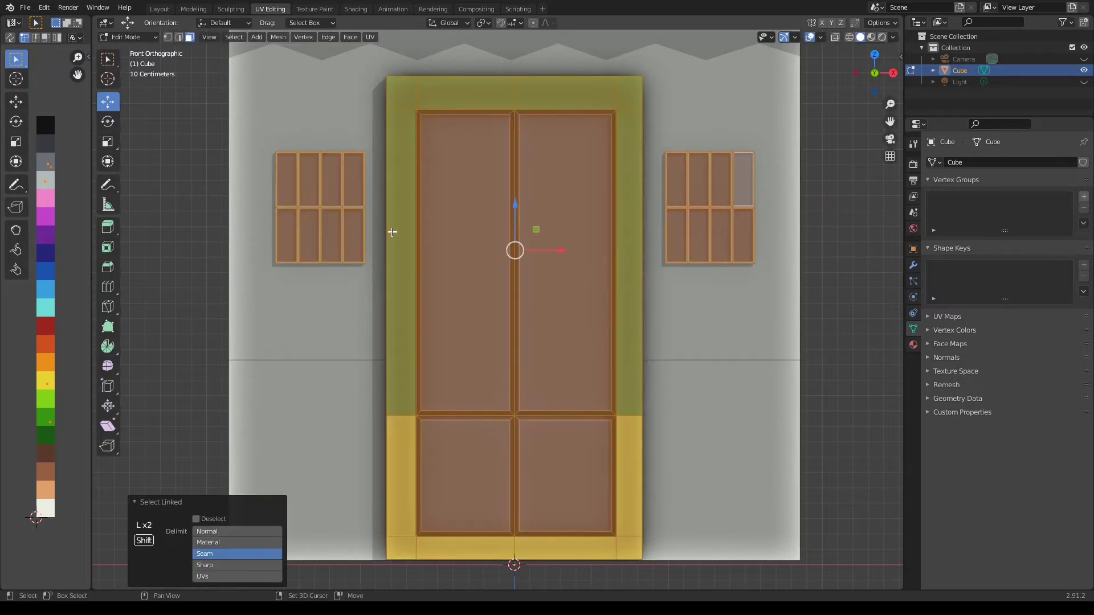
key("shift+d")
middle_click_drag(515, 249, 410, 261)
key("KP_3")
key("shift+z")
scroll(515, 255, "down", 2)
left_click_drag(379, 261, 767, 258)
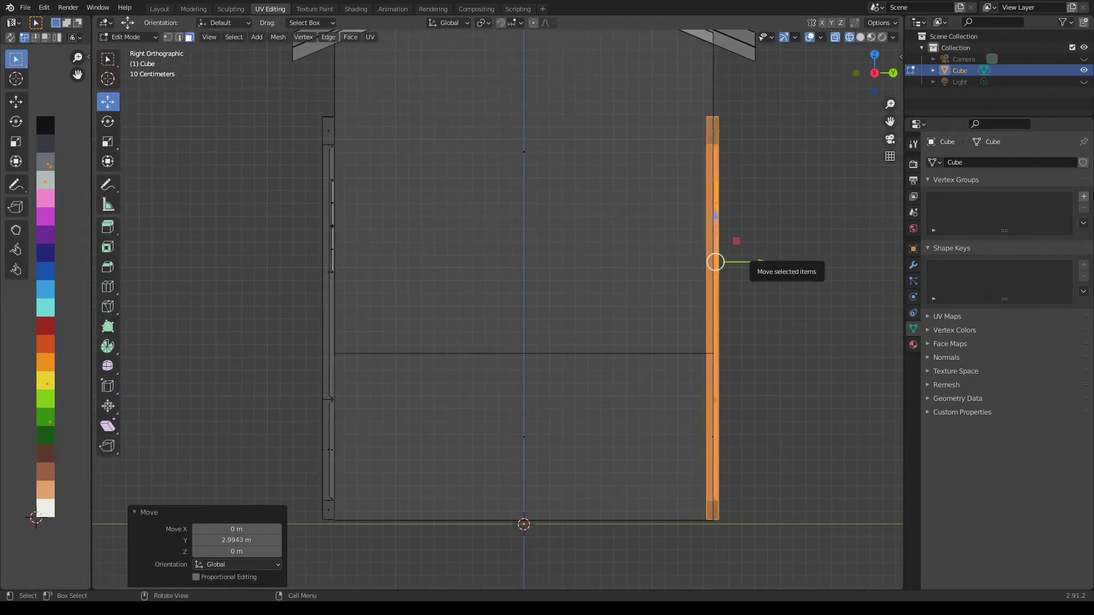
Flip the duplicated door and windows with a Y scale of -1 and nudge them about 0.0066 m along Y at the back wall
type("sy-1")
key("Return")
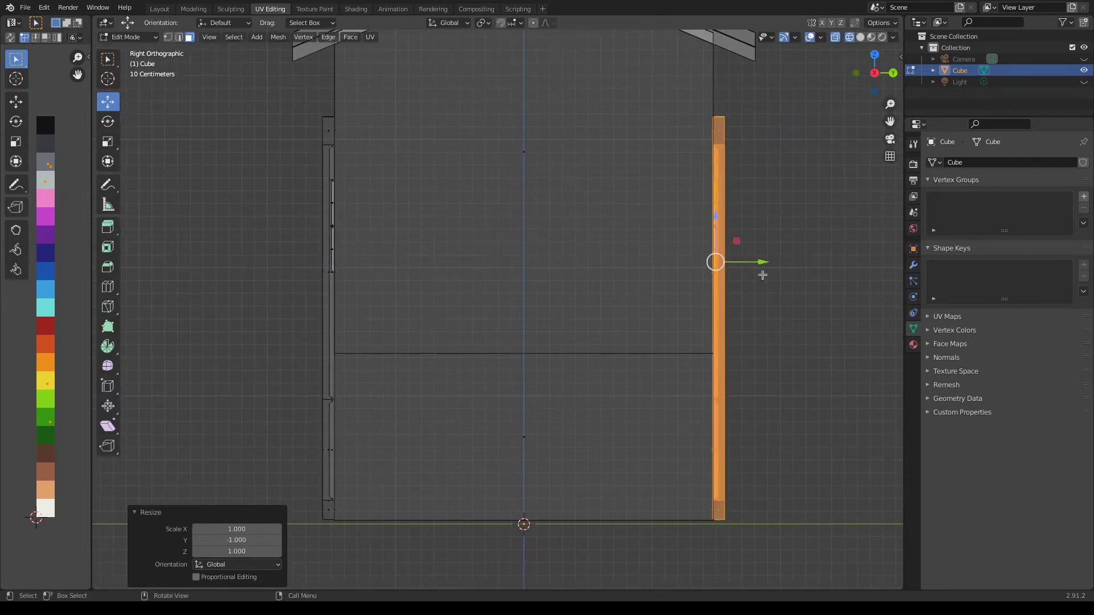
mouse_move(763, 275)
middle_mouse_down()
mouse_move(764, 263)
mouse_move(675, 322)
mouse_move(522, 327)
mouse_move(478, 341)
middle_mouse_up()
key("shift+z")
scroll(763, 263, "down", 2)
key("KP_3")
scroll(660, 322, "up", 4)
middle_click_drag(590, 290, 575, 324)
left_click_drag(593, 306, 596, 305)
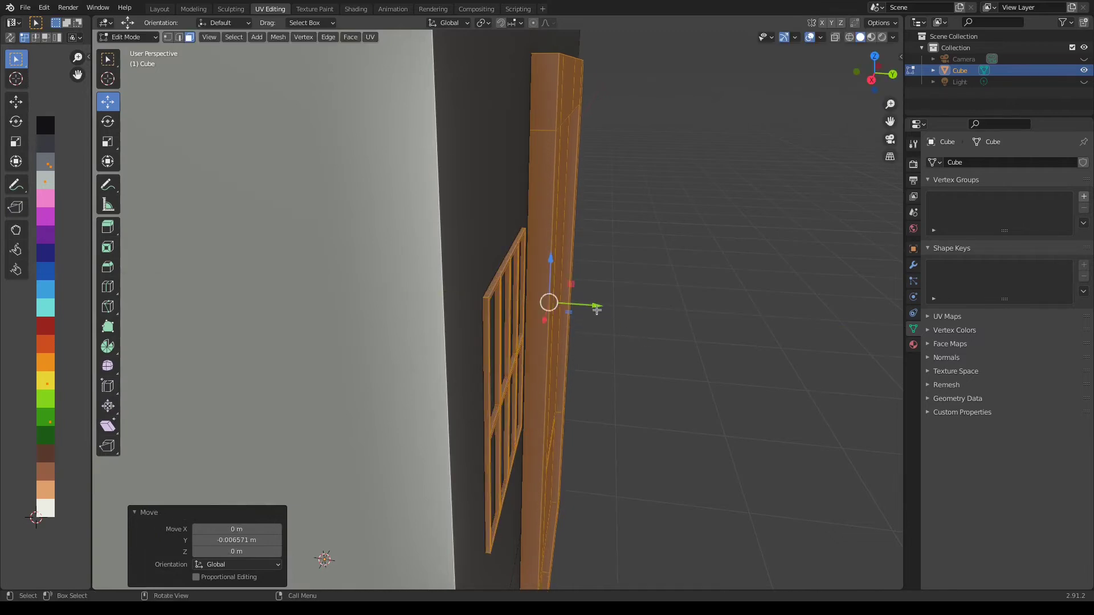
left_click(684, 330)
middle_click_drag(692, 334, 662, 327)
scroll(646, 346, "down", 2)
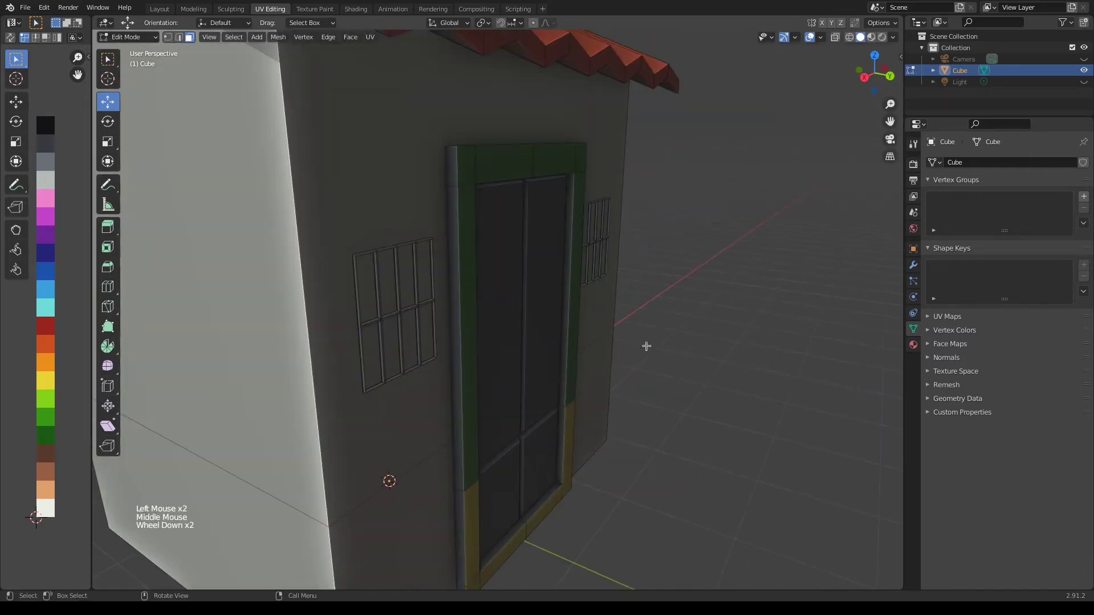
Select only the two back windows and shift them slightly outward along Y from the wall
left_click(416, 309)
key("l")
key("l")
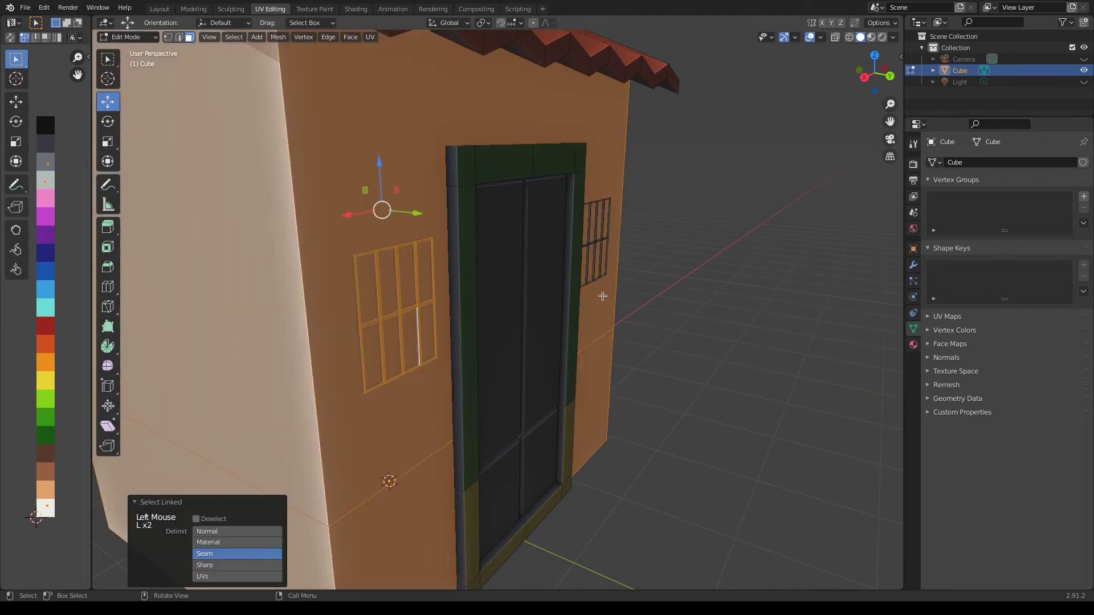
left_click(594, 249)
left_click(596, 242)
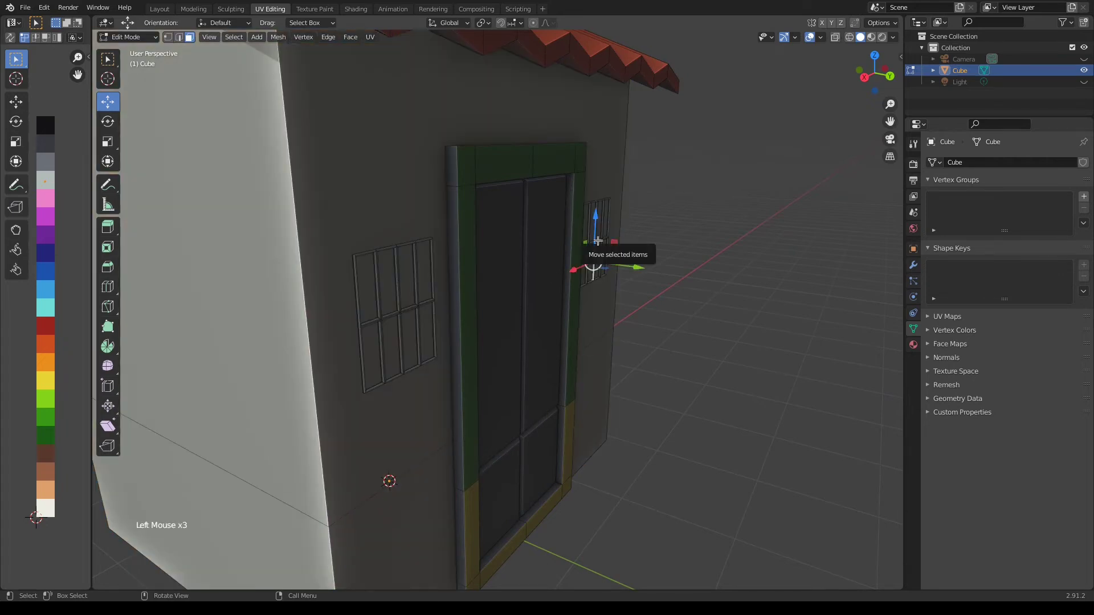
key("l")
key("l")
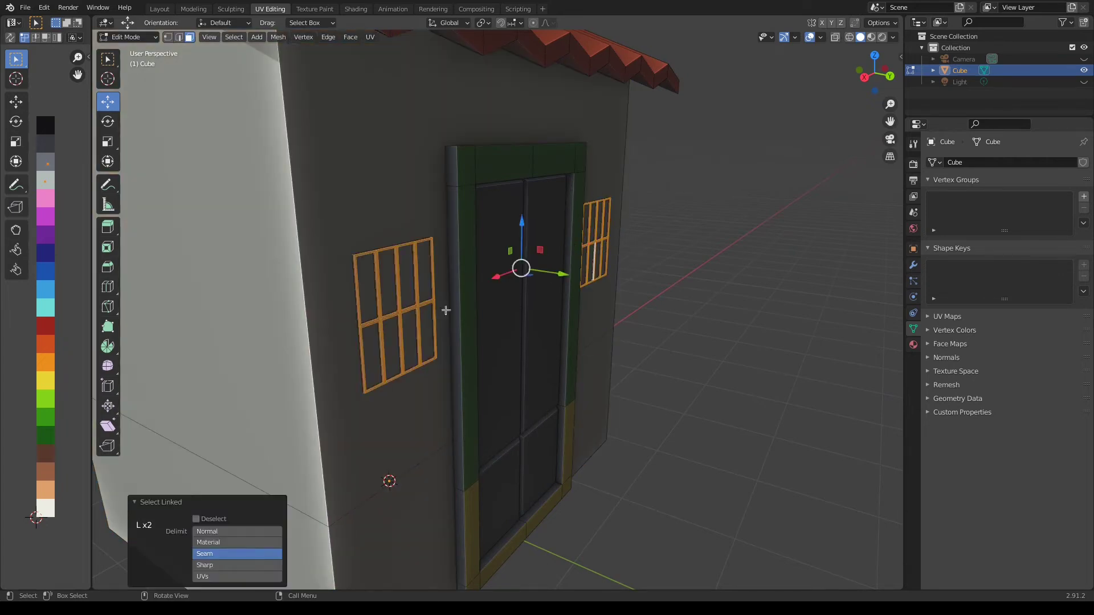
left_click_drag(562, 275, 566, 278)
left_click(567, 279)
left_click(405, 306)
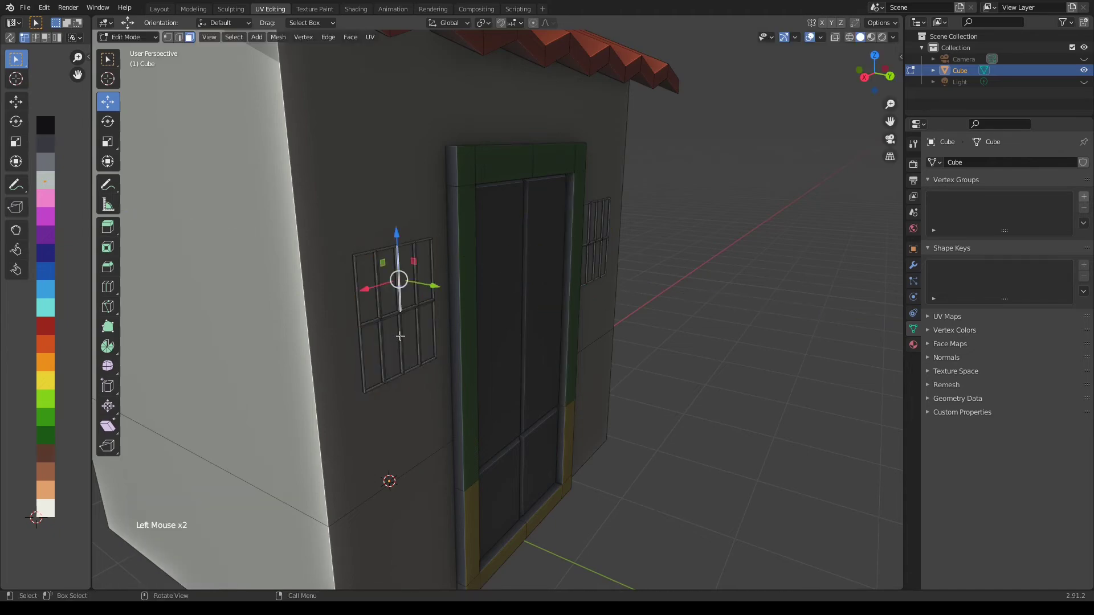
Reselect both back windows and push them a little further out of the wall along Y
middle_click_drag(400, 335, 406, 306)
scroll(514, 283, "down", 3)
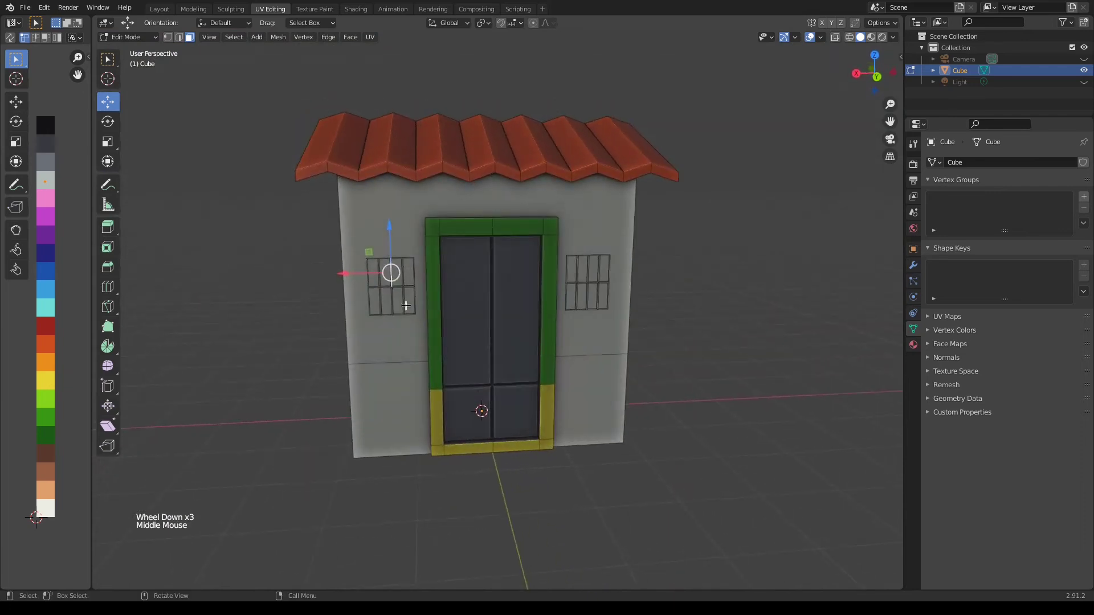
key("l")
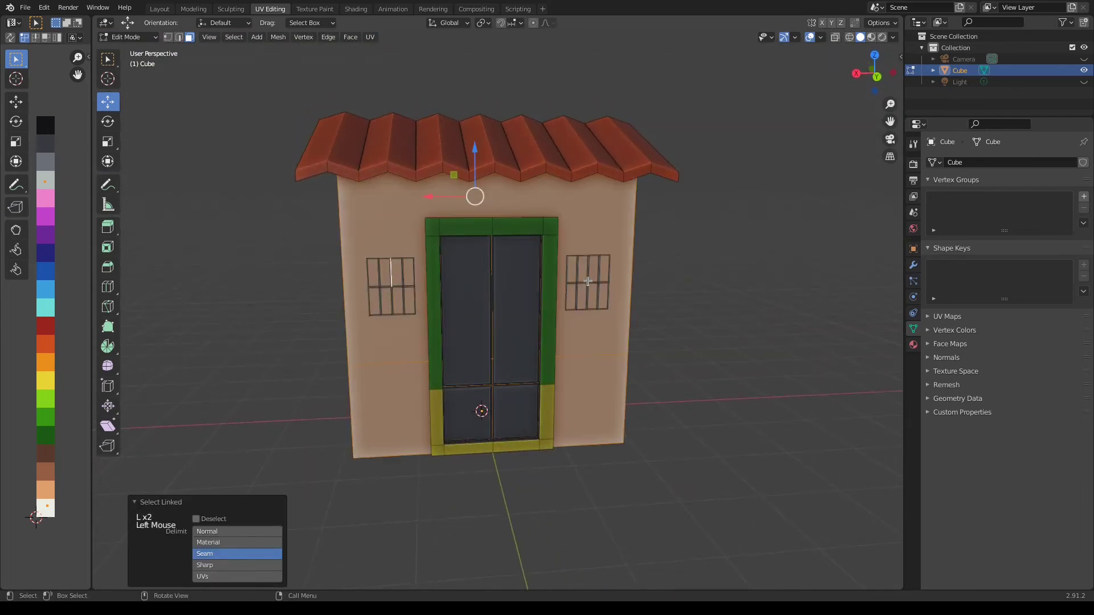
key("l")
key("l")
middle_click_drag(403, 286, 490, 273)
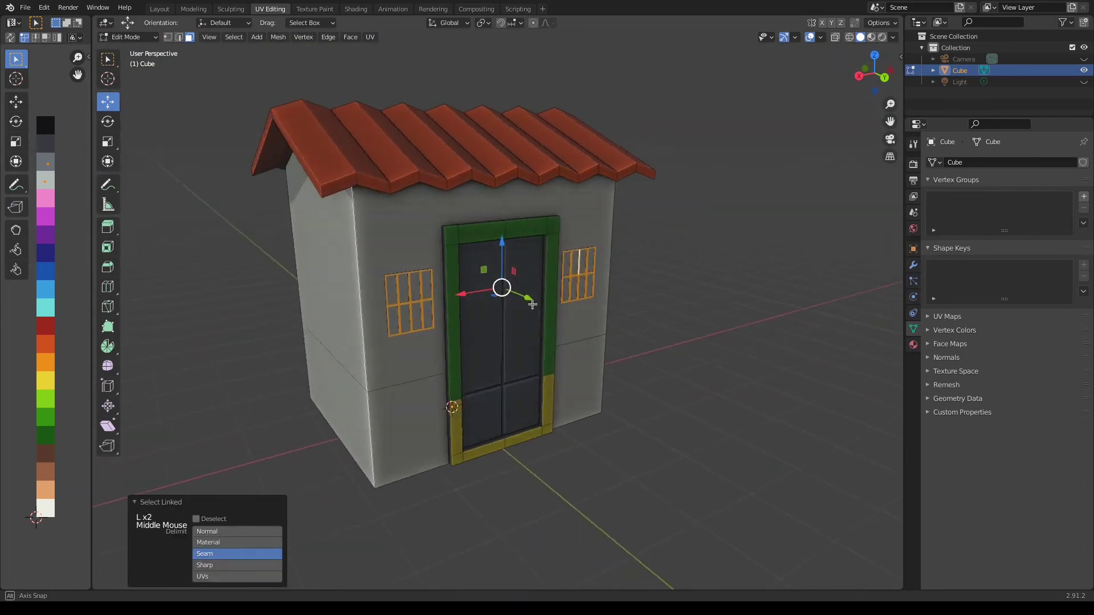
scroll(529, 268, "up", 5)
left_click_drag(530, 257, 536, 261)
Duplicate the front window nearest the side wall and move the copy about 0.9 m along X
middle_click_drag(491, 344, 388, 311)
scroll(534, 342, "down", 4)
left_click(388, 308)
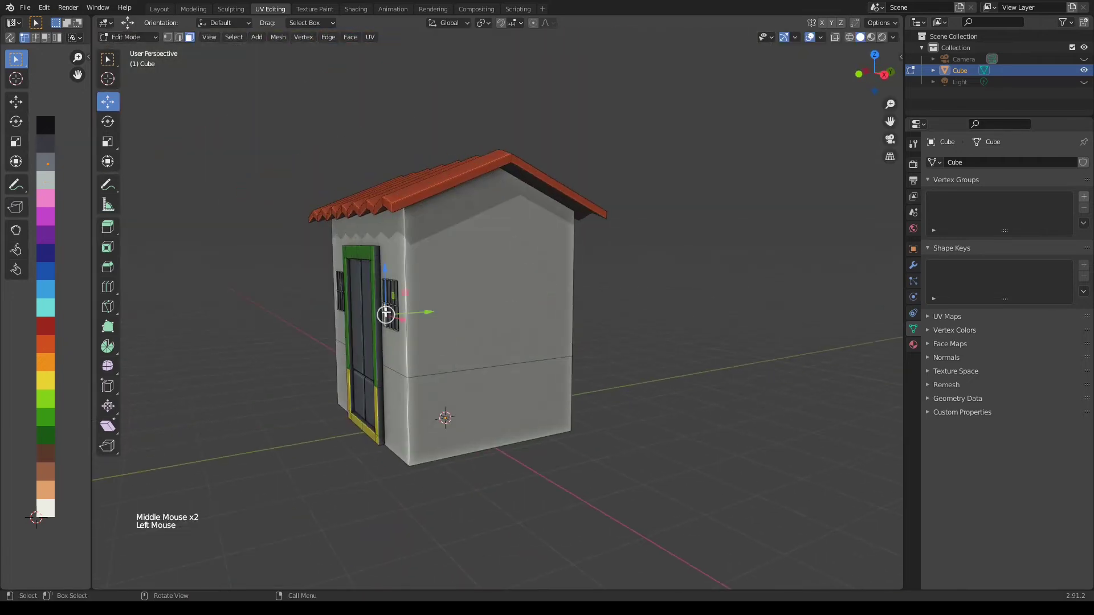
key("l")
key("shift+d")
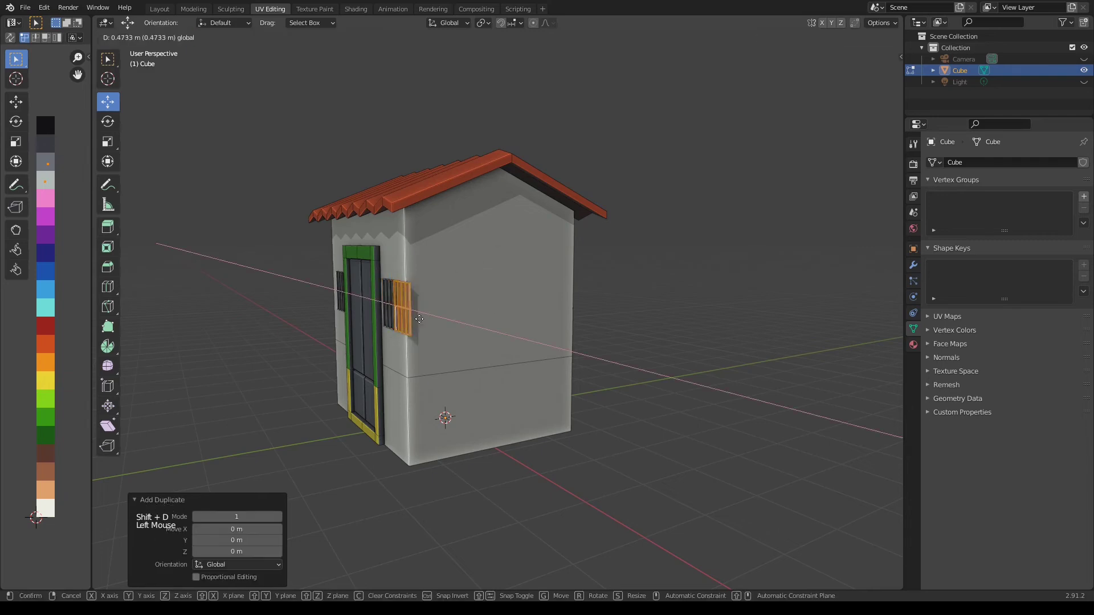
left_click(430, 323)
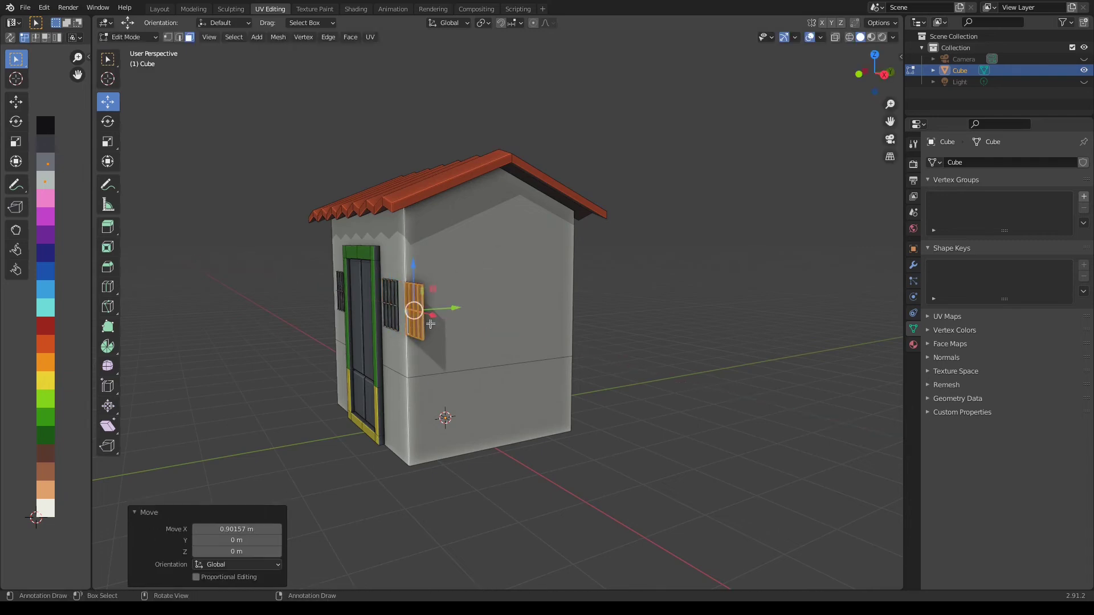
Rotate the duplicated window 90° about Z and move it about 1.46 m along Y to the middle of the side wall
key("KP_7")
key("r")
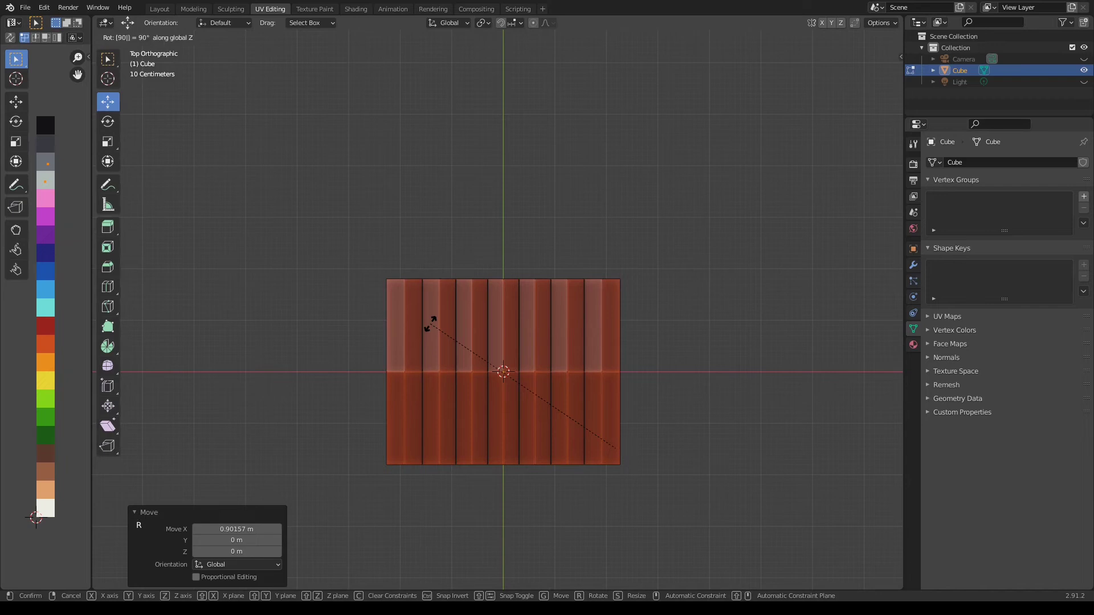
left_click(431, 324)
key("KP_3")
key("g")
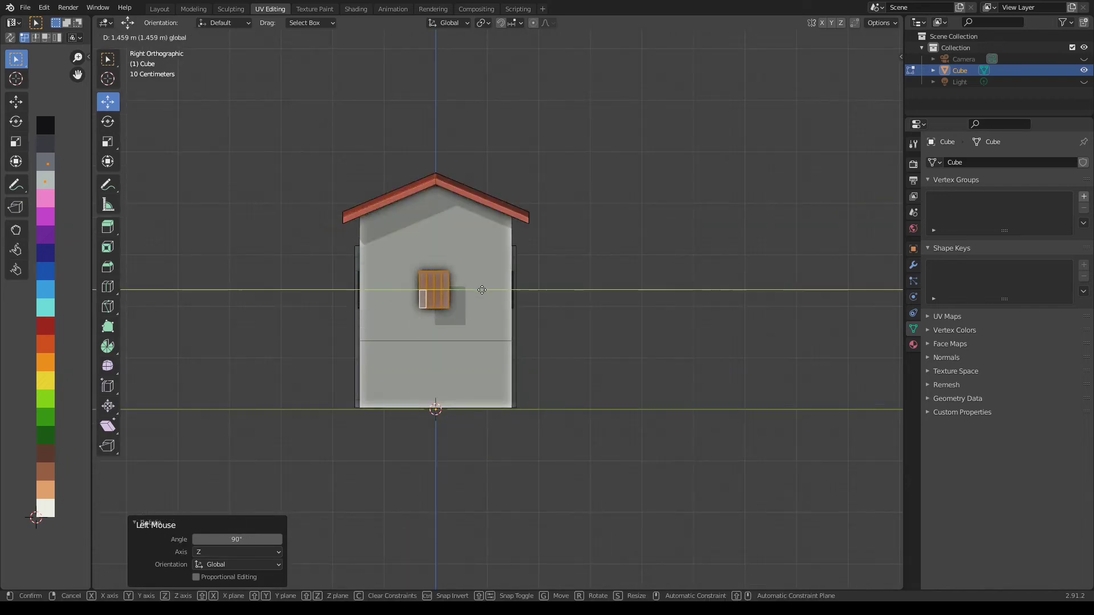
left_click(482, 290)
Rotate the side window 90° about X and move it about -0.294 m along X against the side wall
key("r")
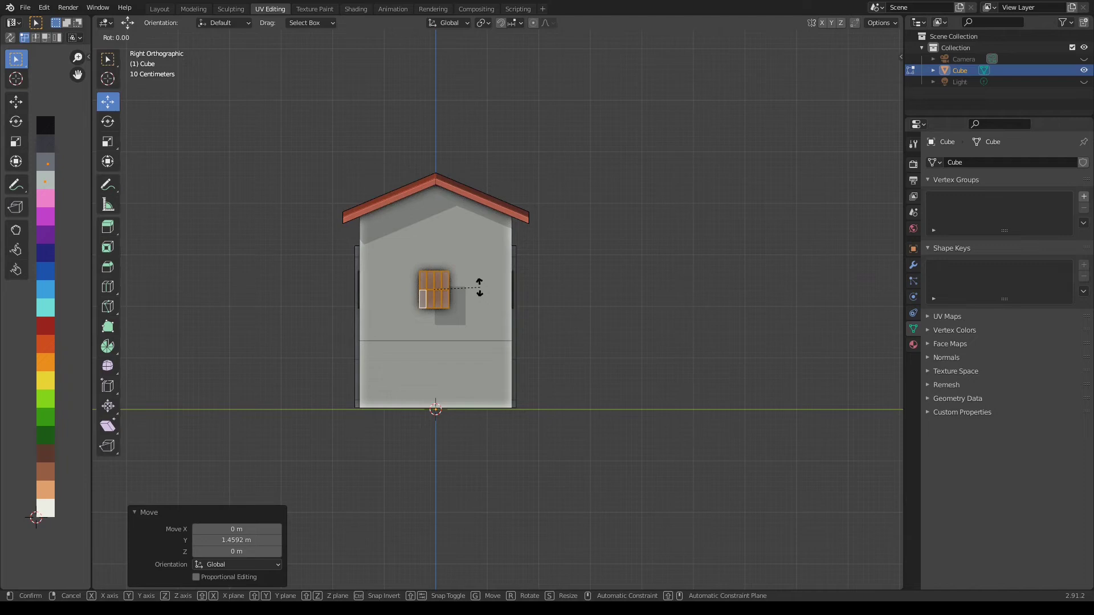
type("90")
key("Return")
scroll(474, 284, "up", 3)
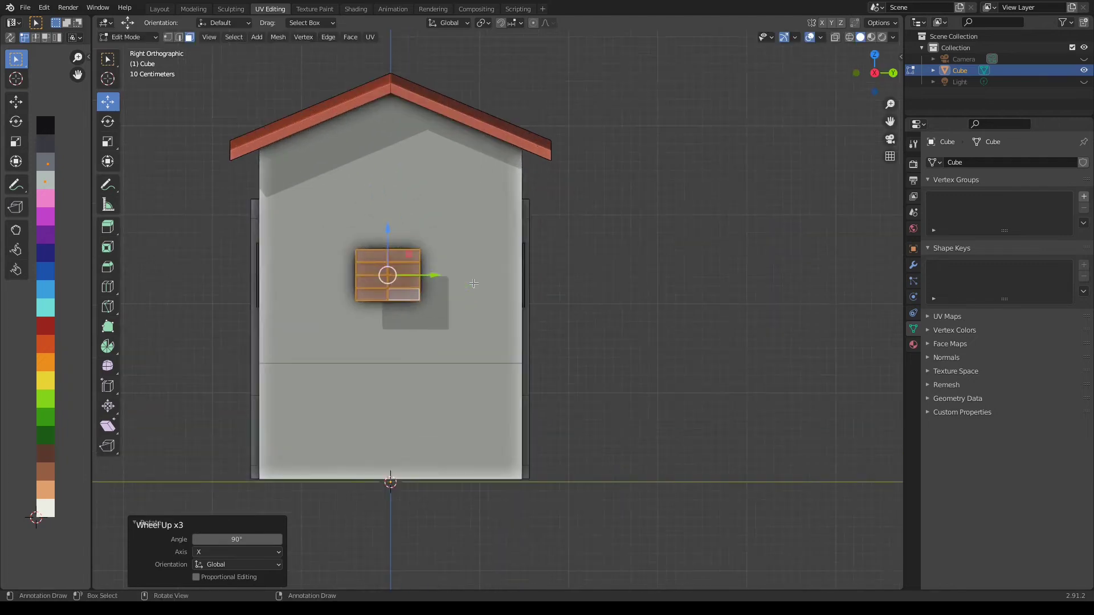
scroll(446, 260, "up", 1)
middle_click_drag(447, 260, 556, 266, "shift")
middle_click_drag(556, 266, 570, 375)
left_click_drag(599, 445, 571, 416)
scroll(570, 415, "down", 2)
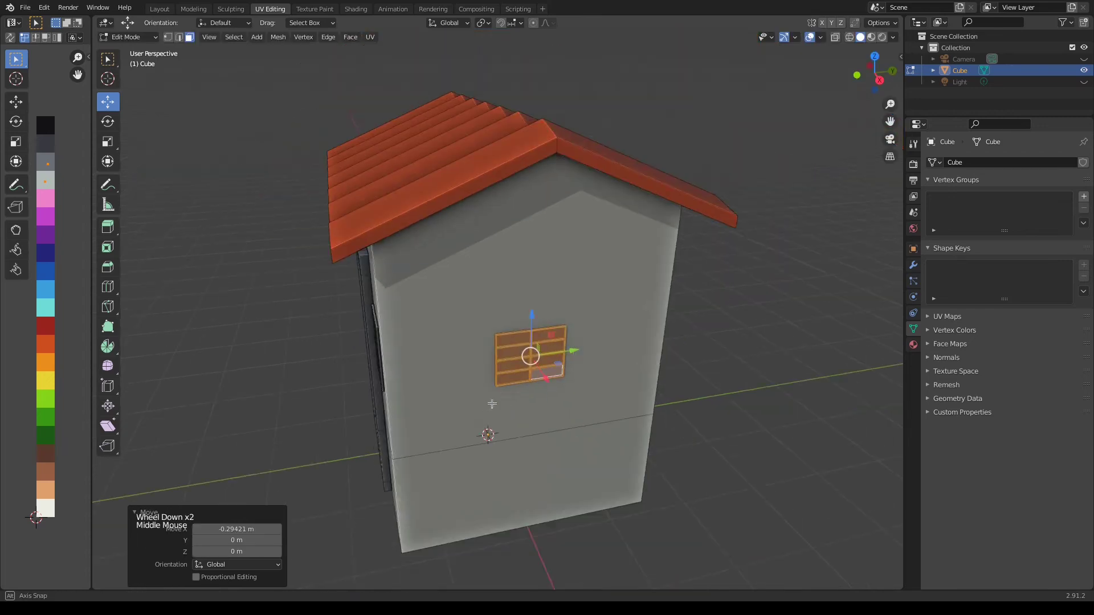
Select the lower band of wall faces and move its UVs onto the light orange swatch
middle_click_drag(570, 415, 498, 440)
key("3")
left_click(501, 439, "alt")
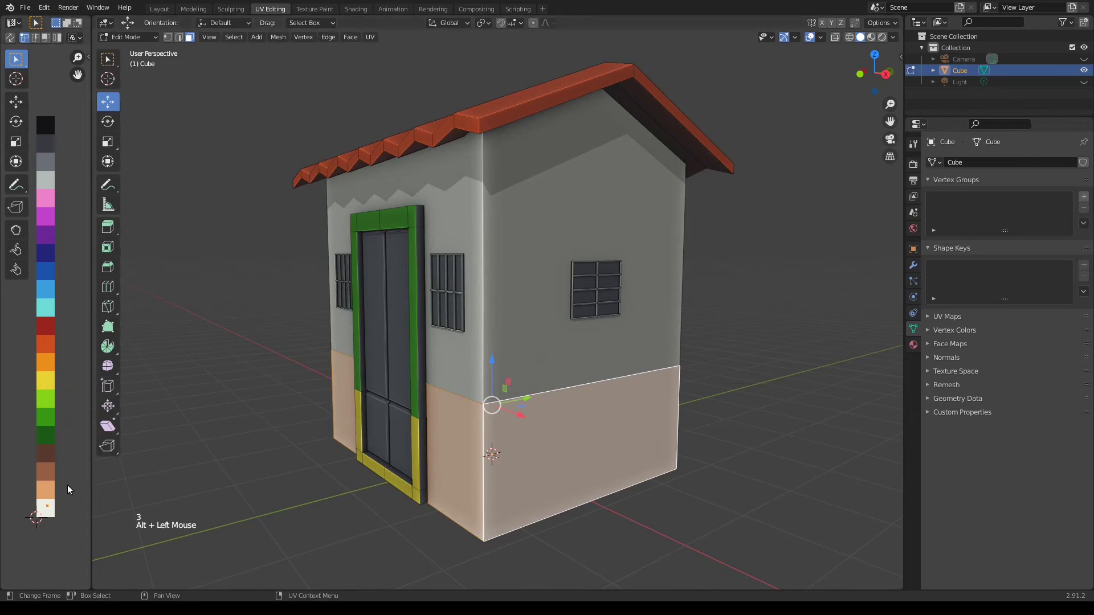
key("g")
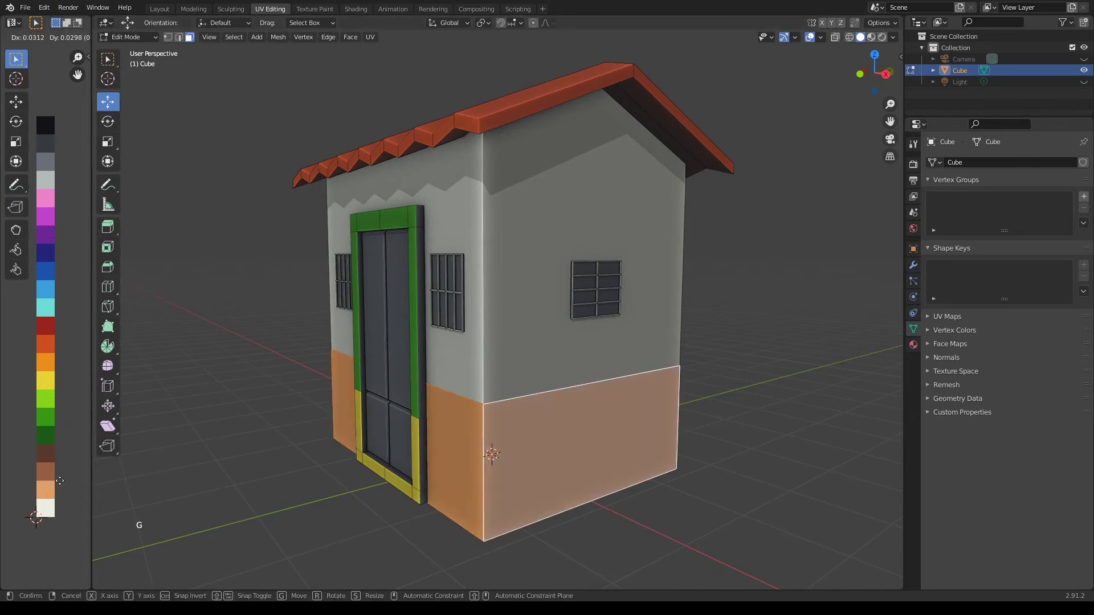
left_click(60, 481)
Add a ground plane under the house and scale it by about 2.89
scroll(495, 383, "down", 1)
key("KP_7")
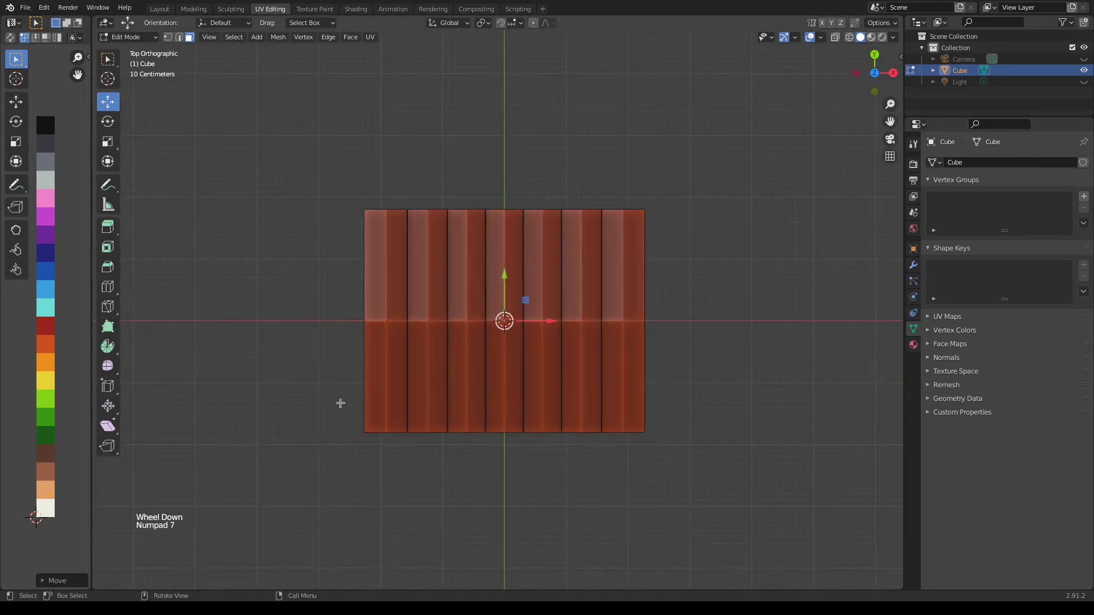
key("shift+a")
left_click(414, 371)
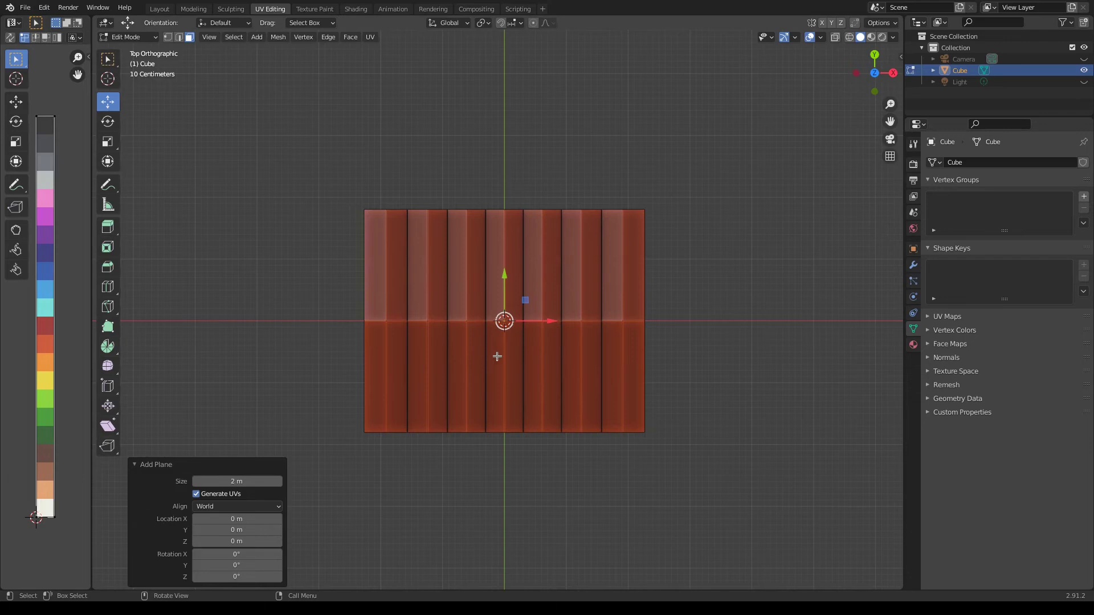
key("s")
left_click(579, 393)
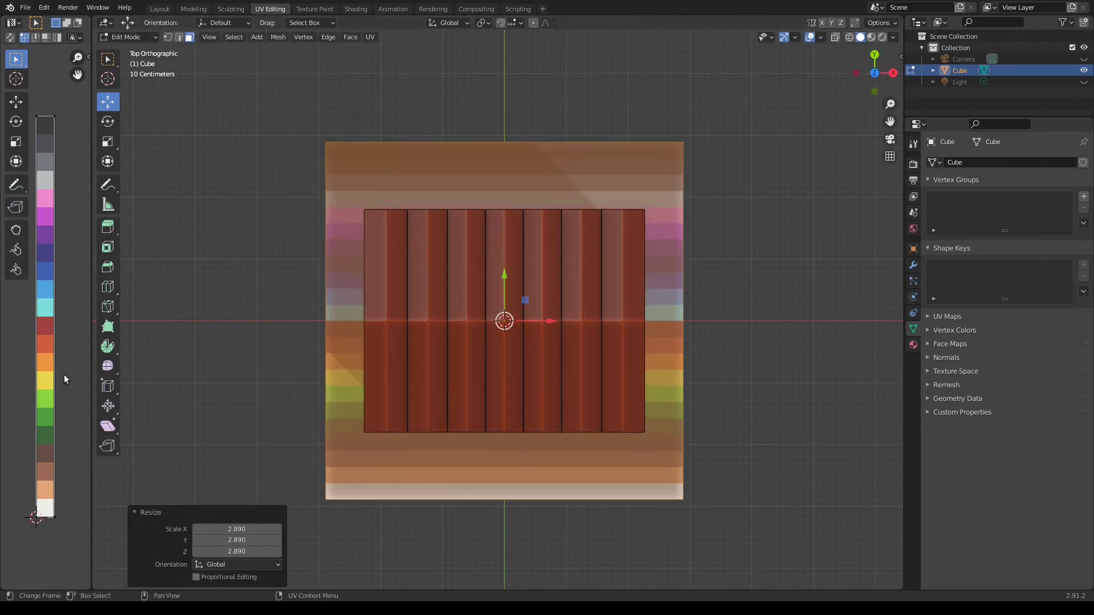
Collapse the ground plane's UVs to a point and place them on the light grey swatch
key("a")
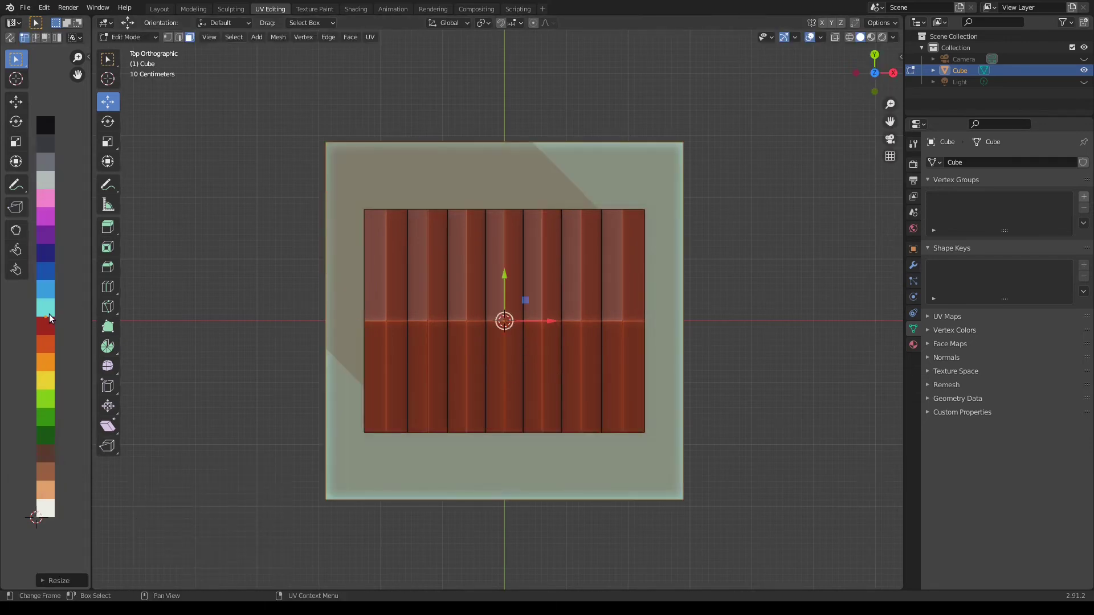
key("g")
left_click(53, 177)
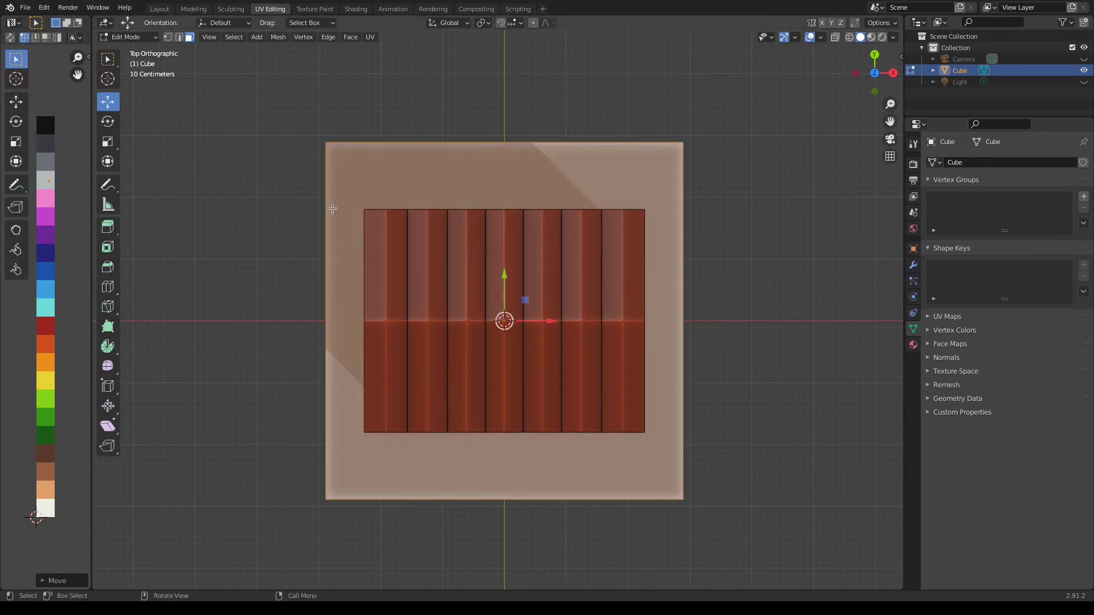
Cut the ground plane with two evenly spaced loops along Y and one crosswise loop slid near the back edge
left_click(344, 190)
key("ctrl+r")
scroll(506, 161, "up", 1)
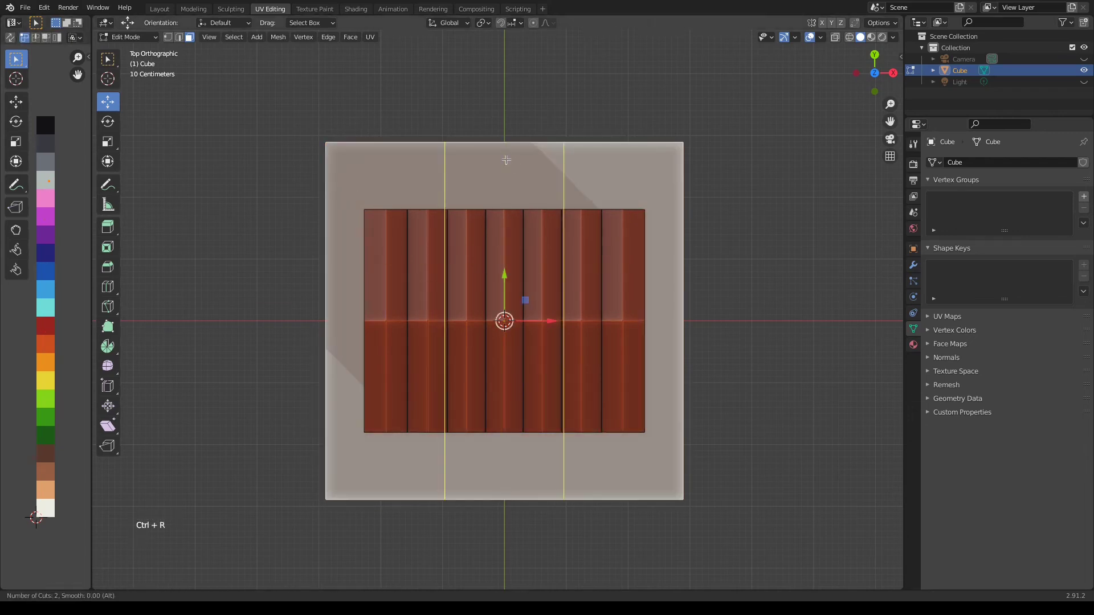
left_click(506, 160)
right_click(506, 161)
key("ctrl+r")
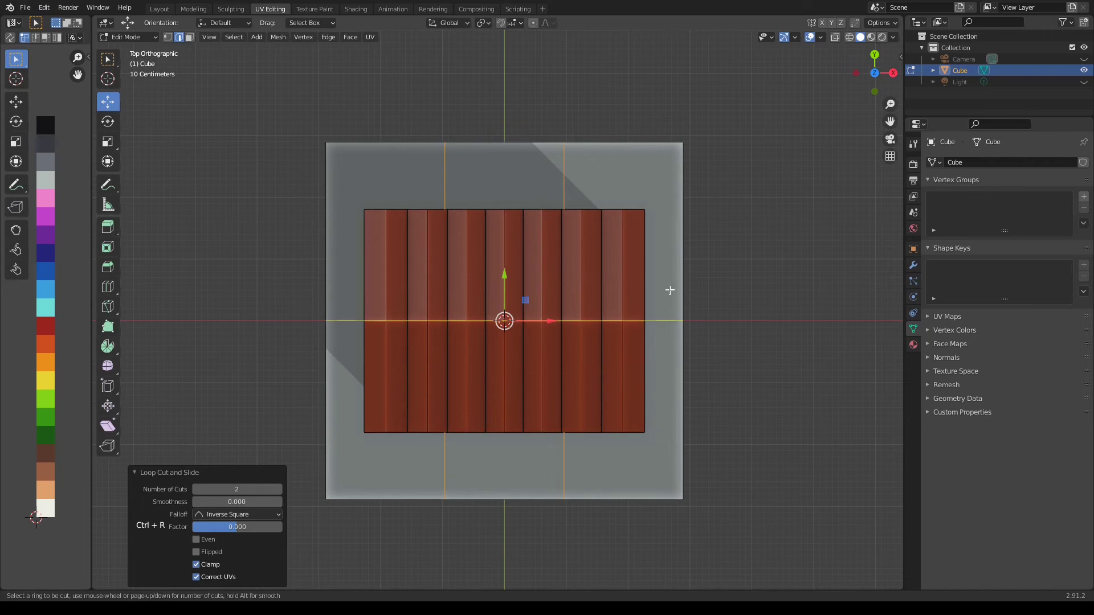
left_click(670, 291)
left_click(655, 135)
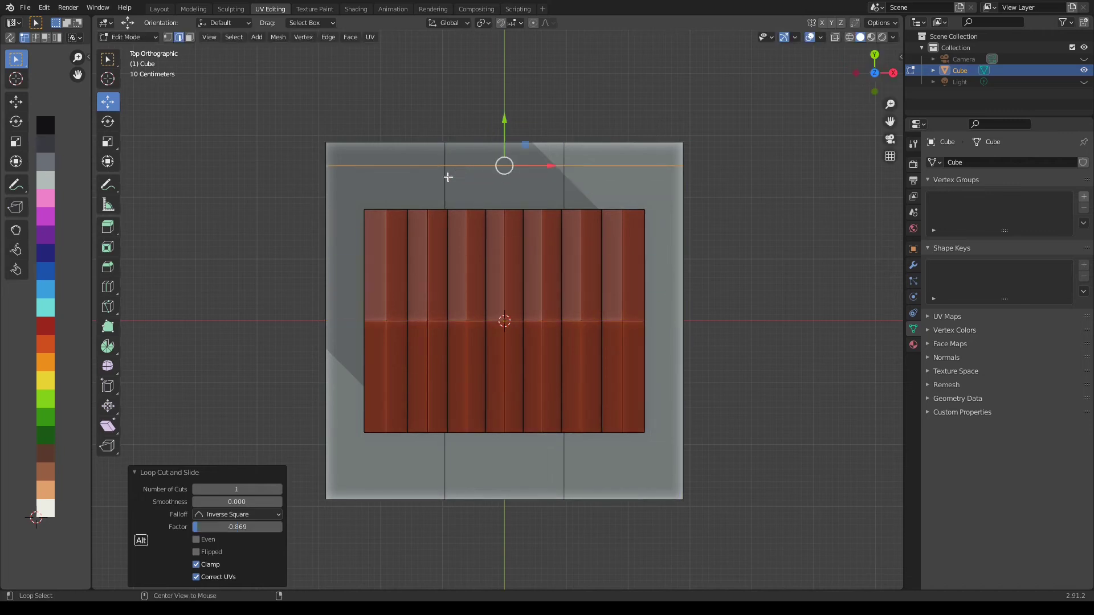
Move the two lengthwise ground loops outward along X by about -1.5 m and 1.56 m, near the side edges
left_click(448, 177, "alt")
key("g")
key("x")
left_click(562, 173)
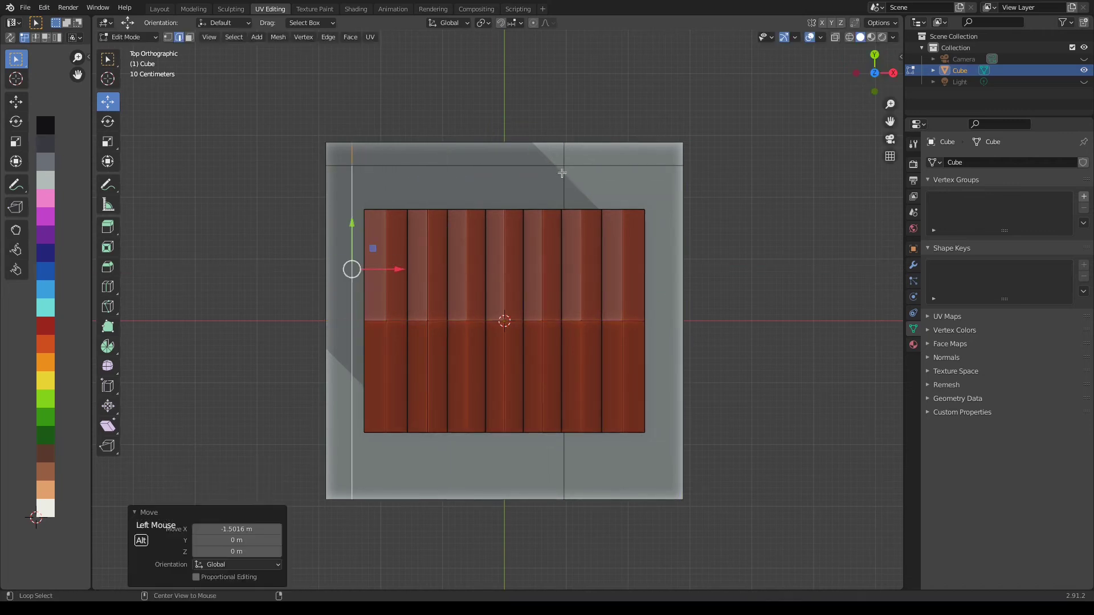
left_click(561, 172, "alt")
key("g")
key("x")
left_click(695, 360)
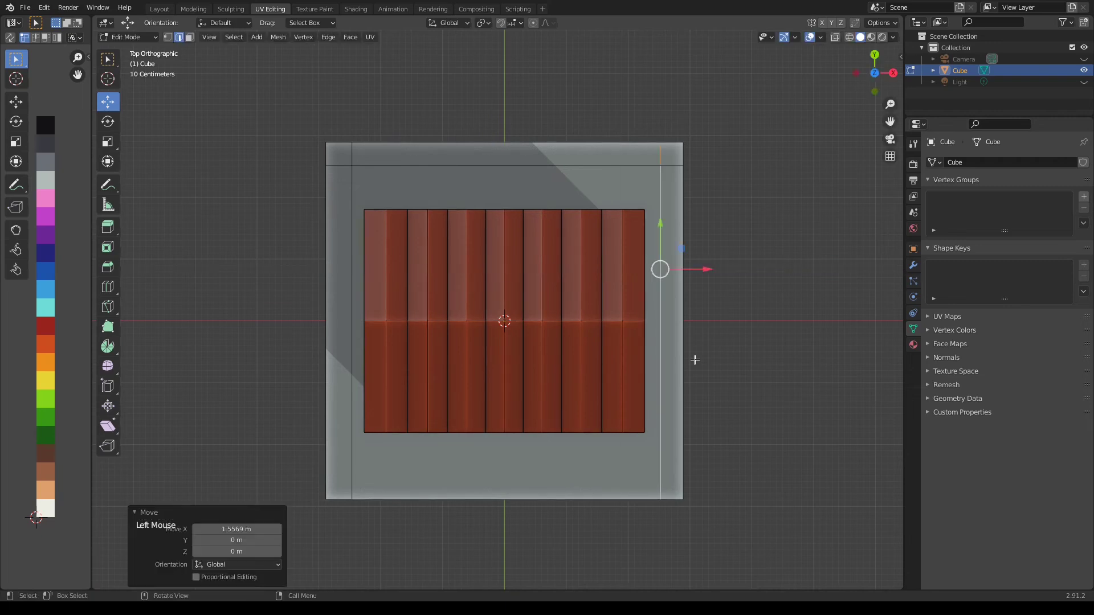
Select the ground plane's border faces along the sides and back and extrude them upward about 0.44 m
key("3")
left_click(673, 342, "shift")
left_click(501, 154, "shift")
left_click(339, 153, "shift")
left_click(338, 203, "shift")
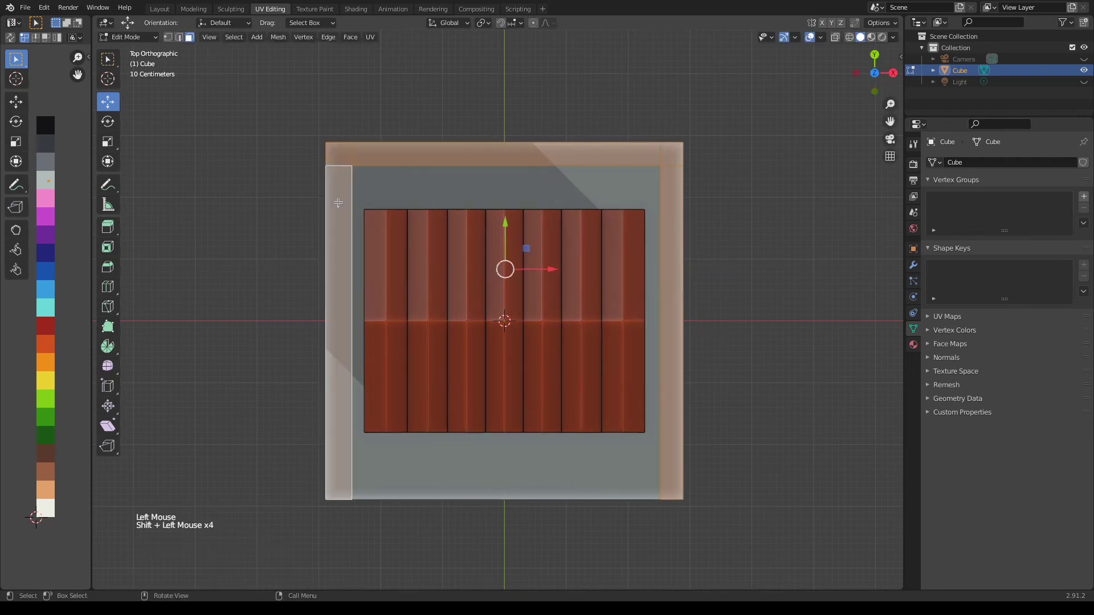
key("KP_1")
key("e")
left_click(440, 295)
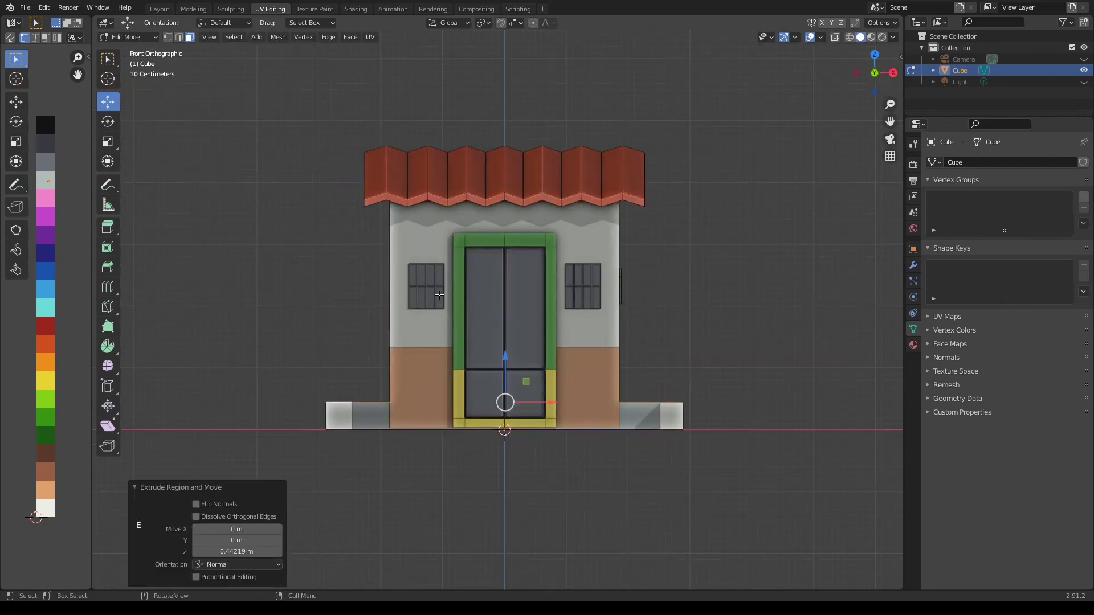
Select the ground face inside the low wall and move its UVs onto the green swatch
middle_click_drag(439, 296, 461, 433)
left_click(469, 484)
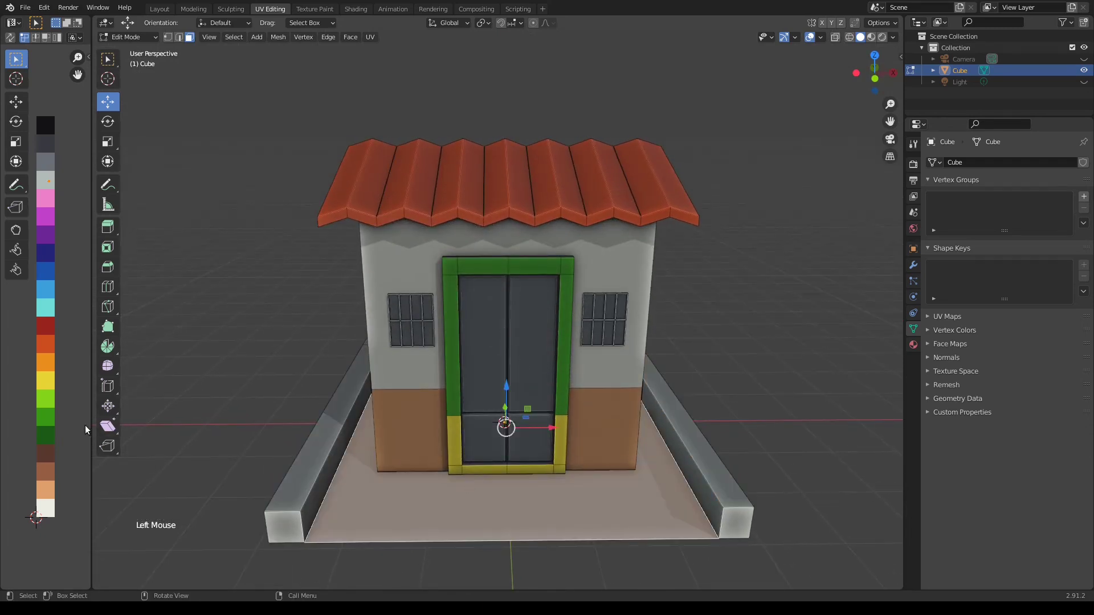
key("g")
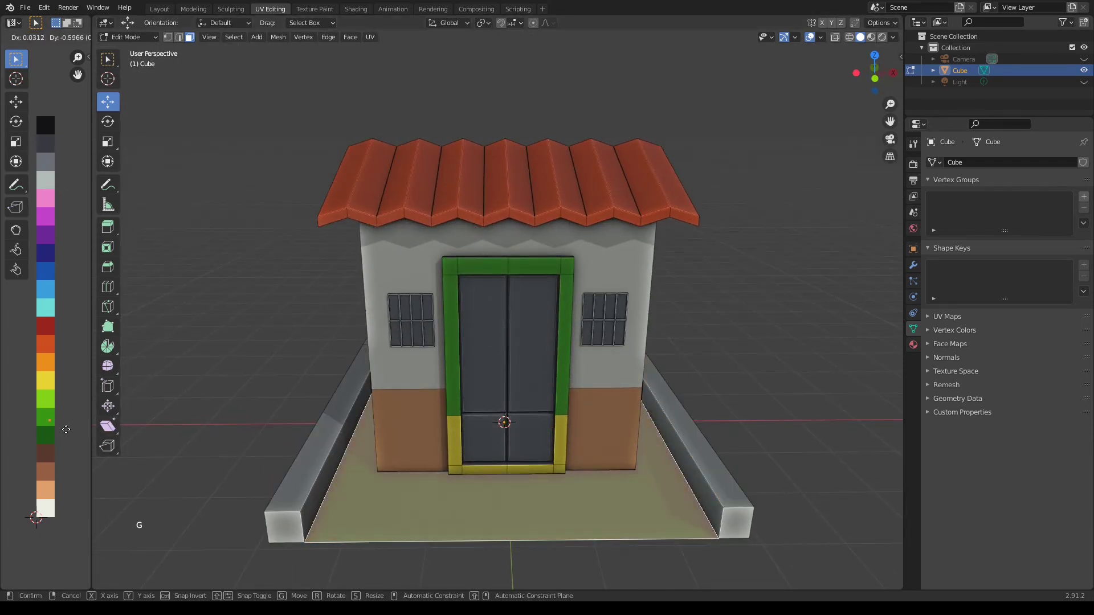
left_click(66, 430)
middle_click_drag(624, 425, 567, 429)
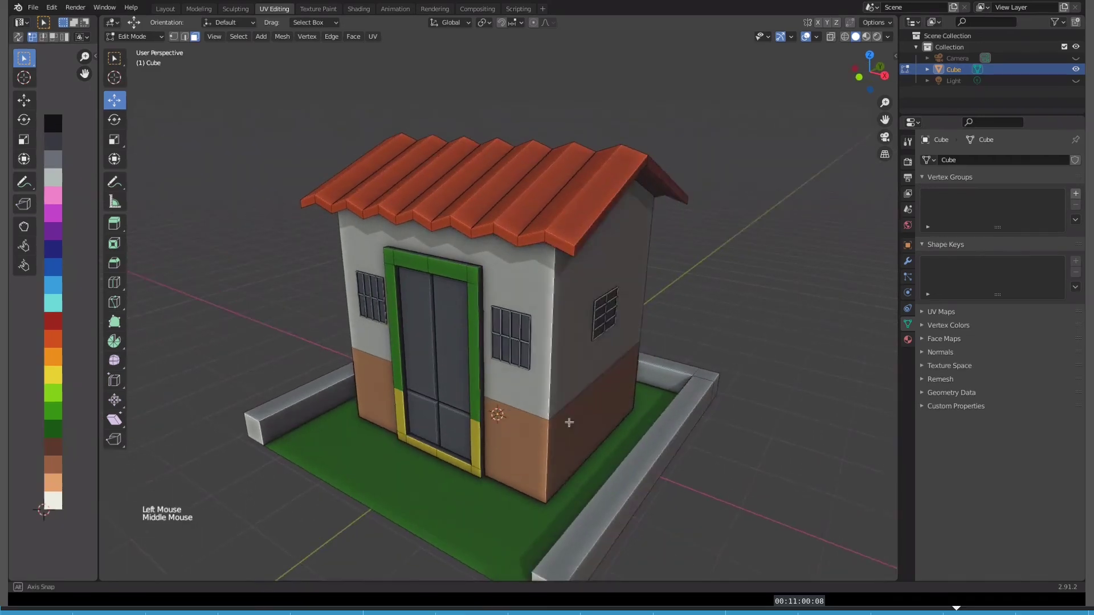